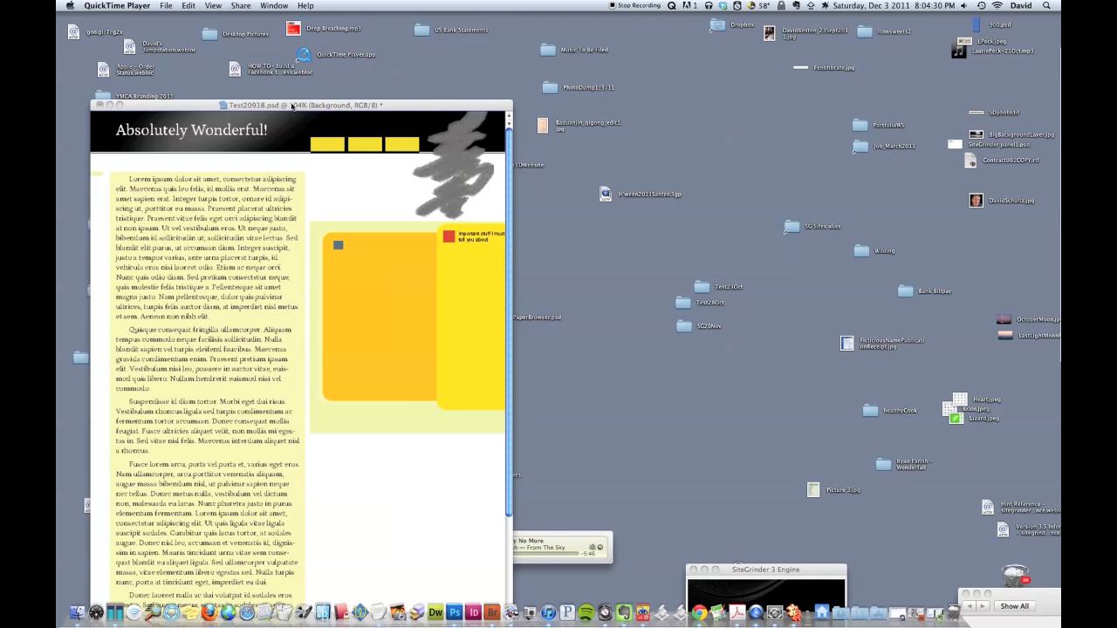
Step: Bring Test20938.psd forward and review the RightPanel group's OrangeFlyout, YellowroundedCornerBox and button layers
left_click(344, 178)
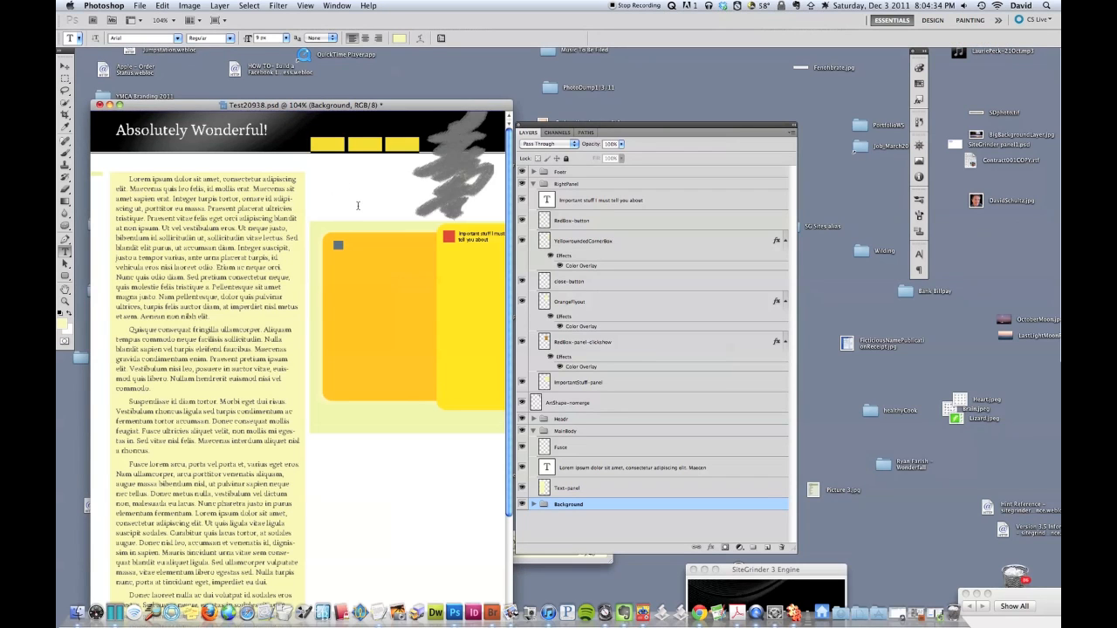
scroll(357, 206, "down", 5)
scroll(358, 206, "up", 4)
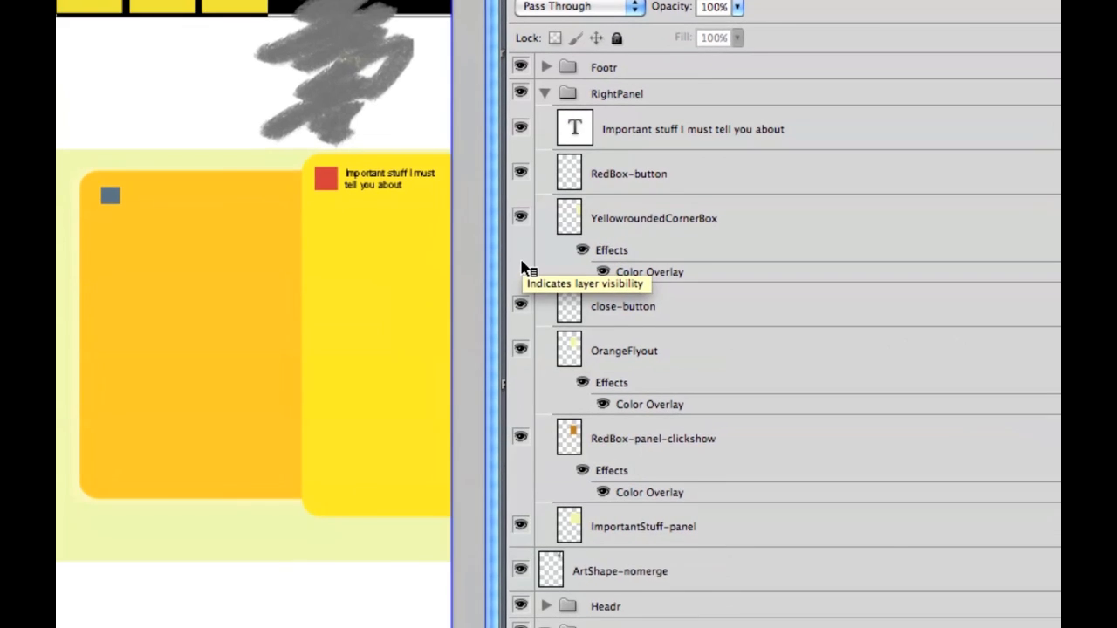
left_click(646, 105)
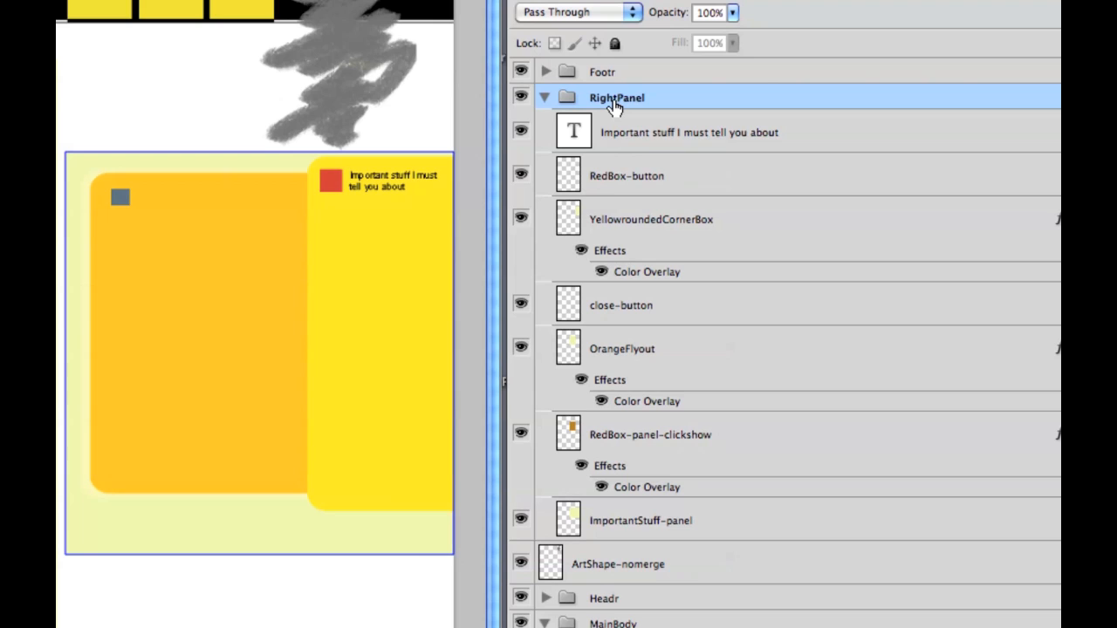
left_click(637, 133)
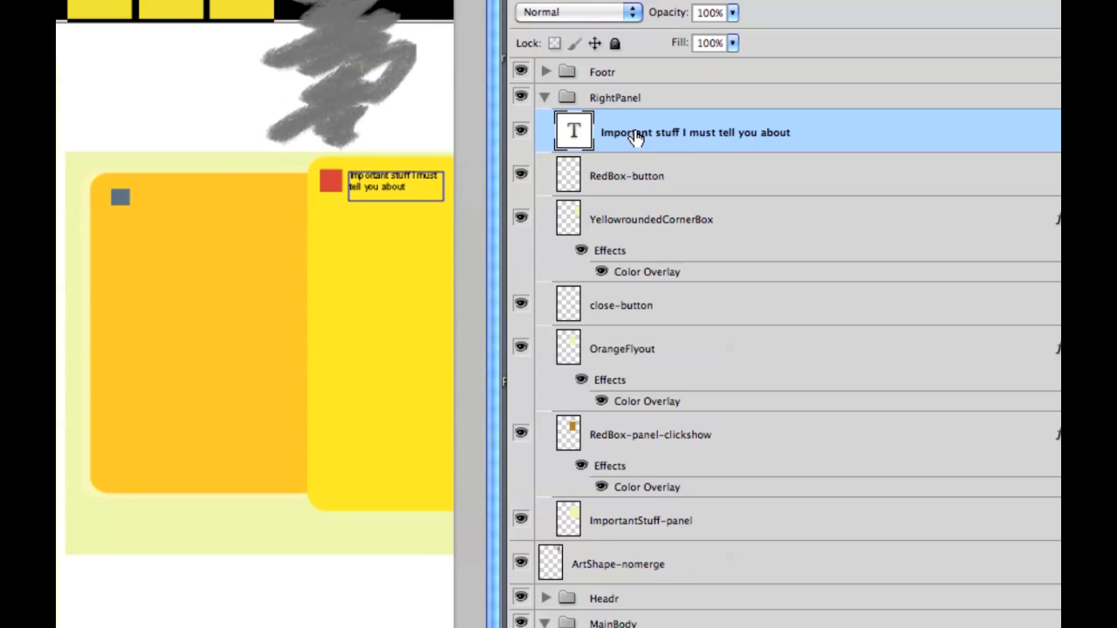
left_click(655, 174)
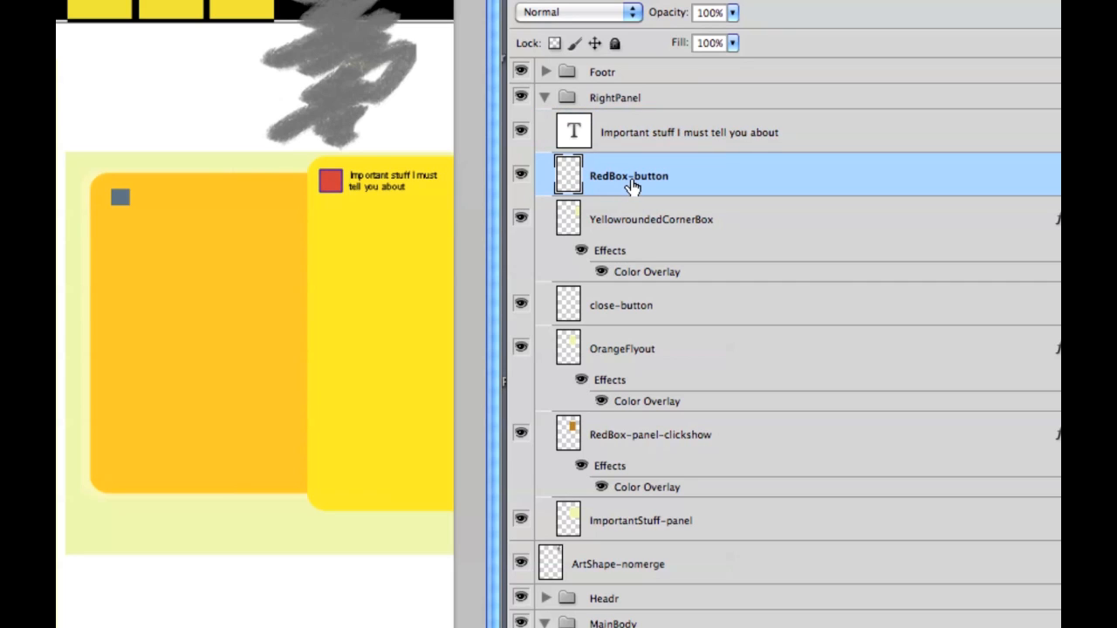
left_click(647, 228)
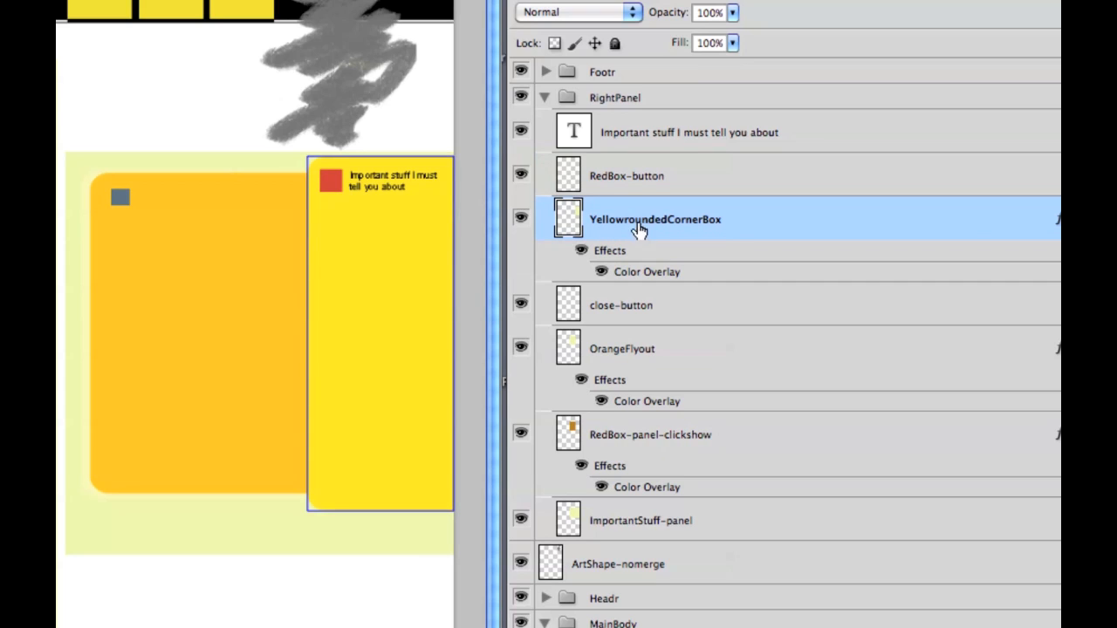
left_click(602, 272)
left_click(601, 272)
left_click(601, 272)
left_click(601, 272)
left_click(623, 320)
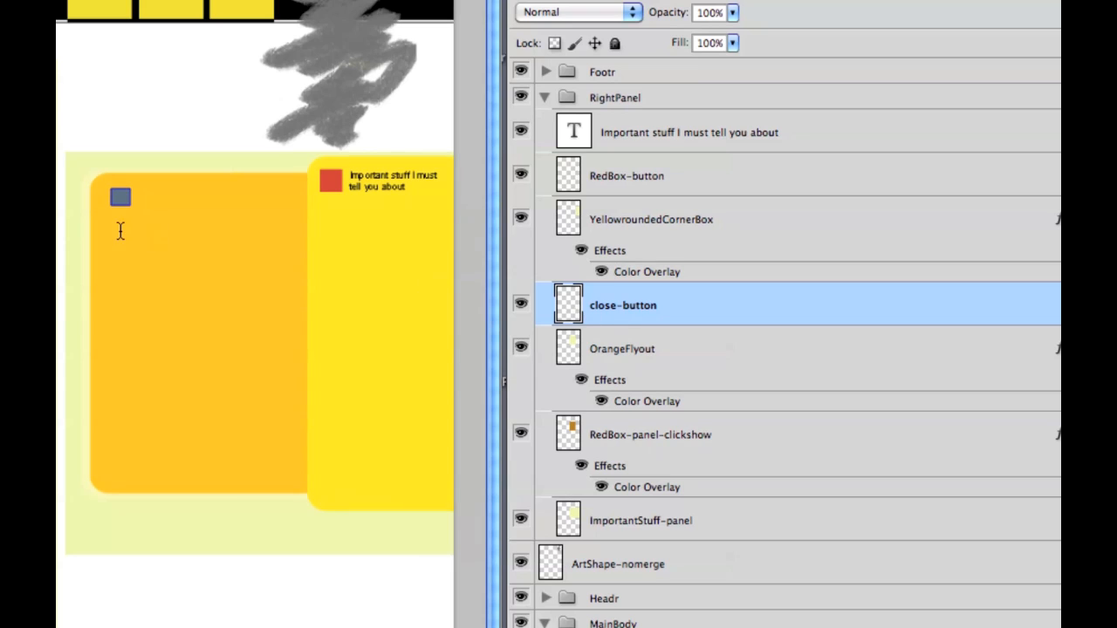
left_click(611, 359)
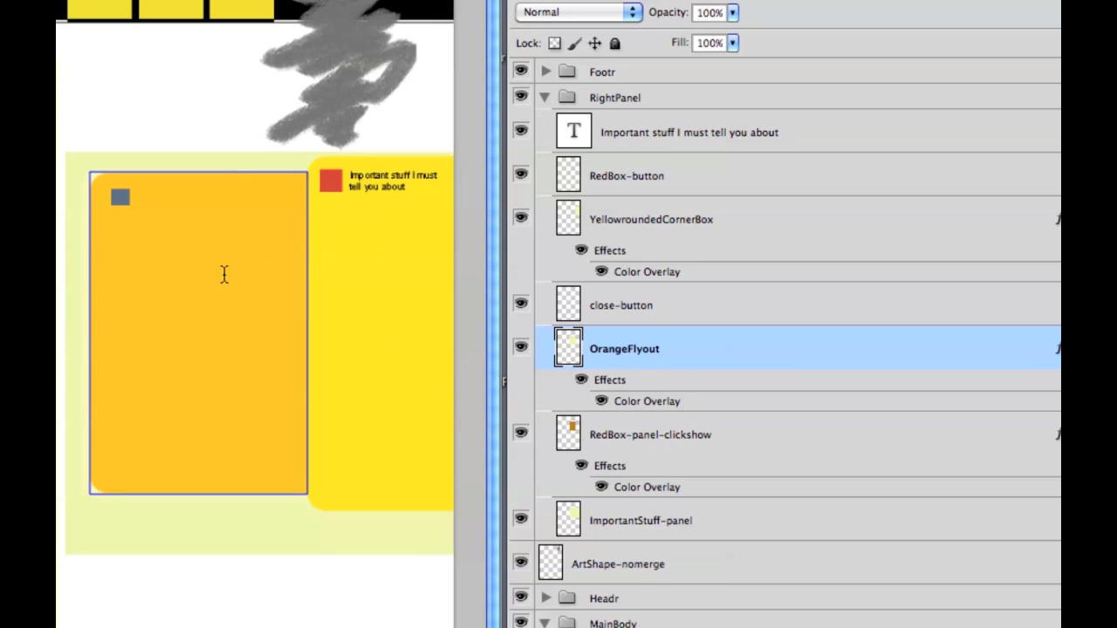
left_click(590, 310)
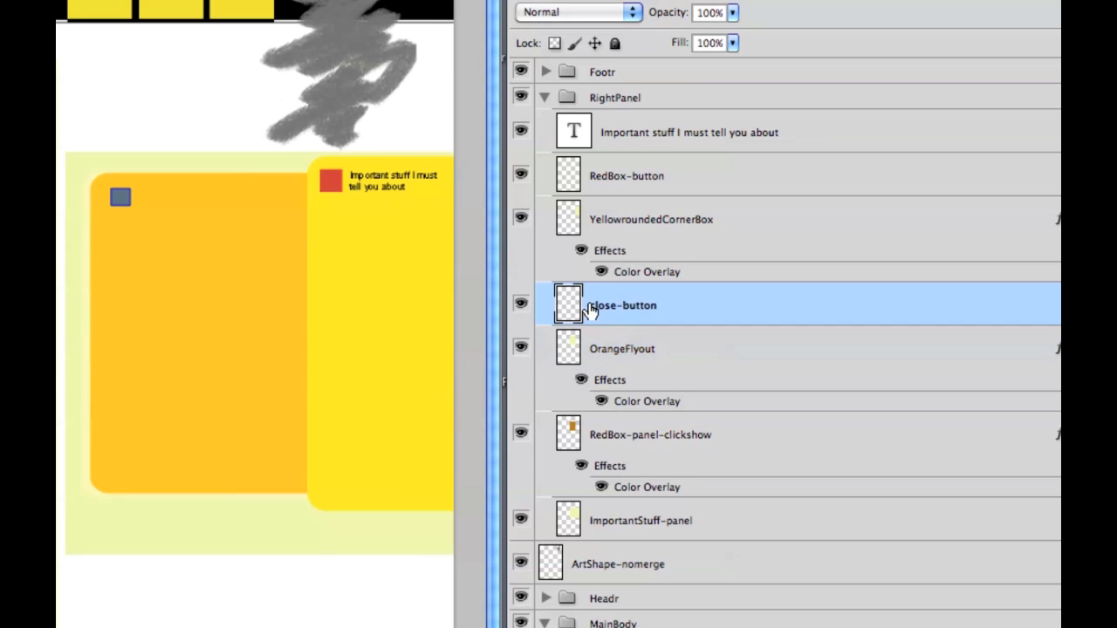
left_click(630, 356)
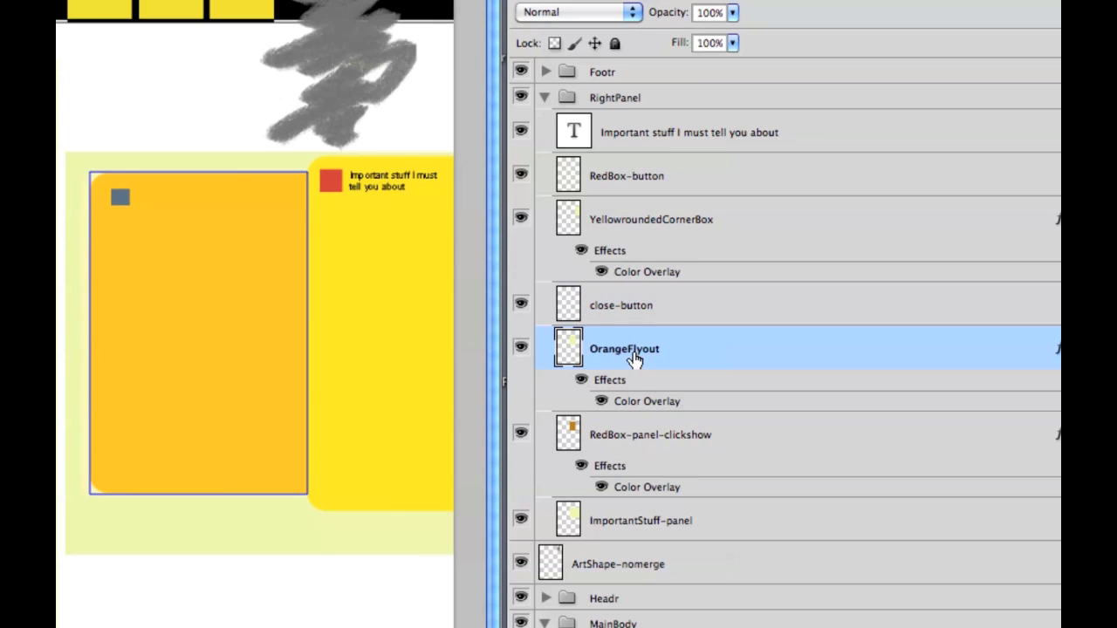
left_click(608, 441)
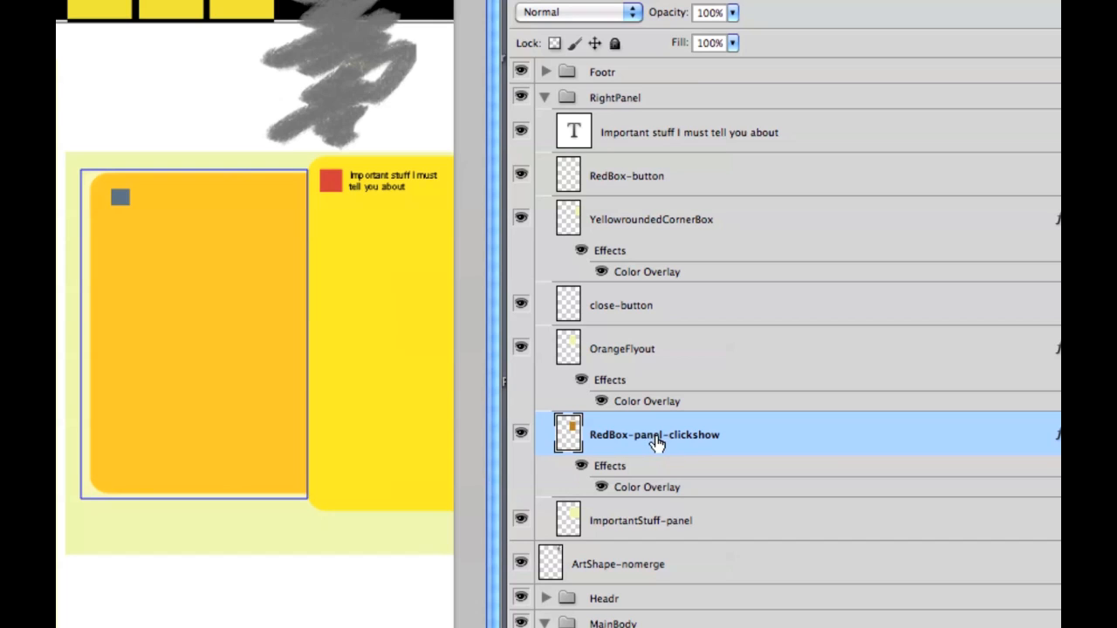
left_click(637, 307)
left_click(639, 348)
left_click(680, 439)
left_click(594, 178)
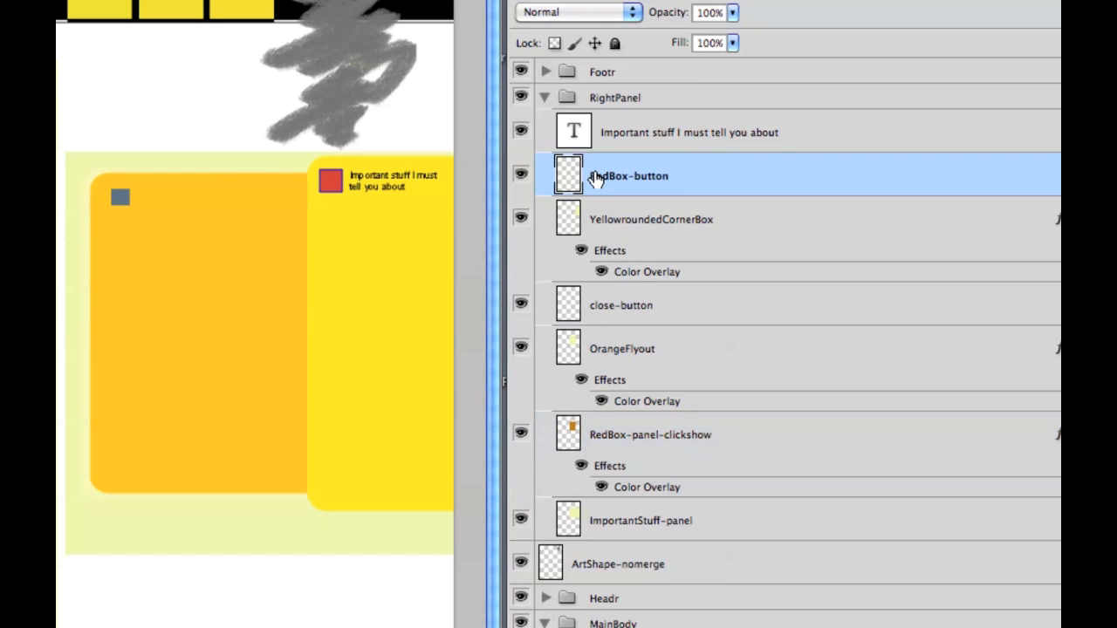
left_click(638, 449)
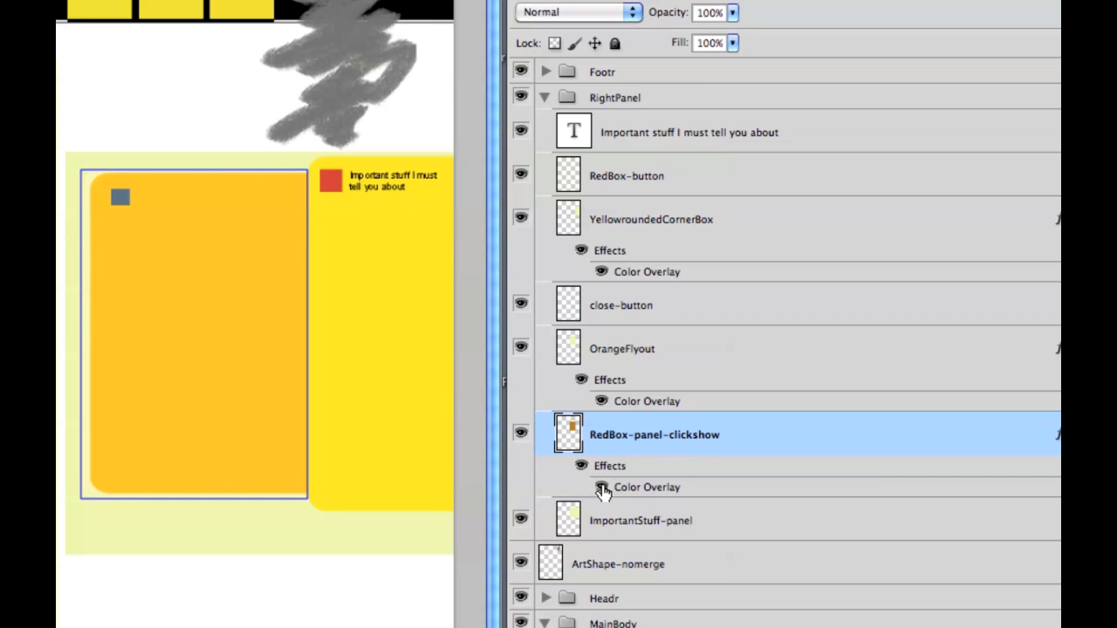
left_click(643, 523)
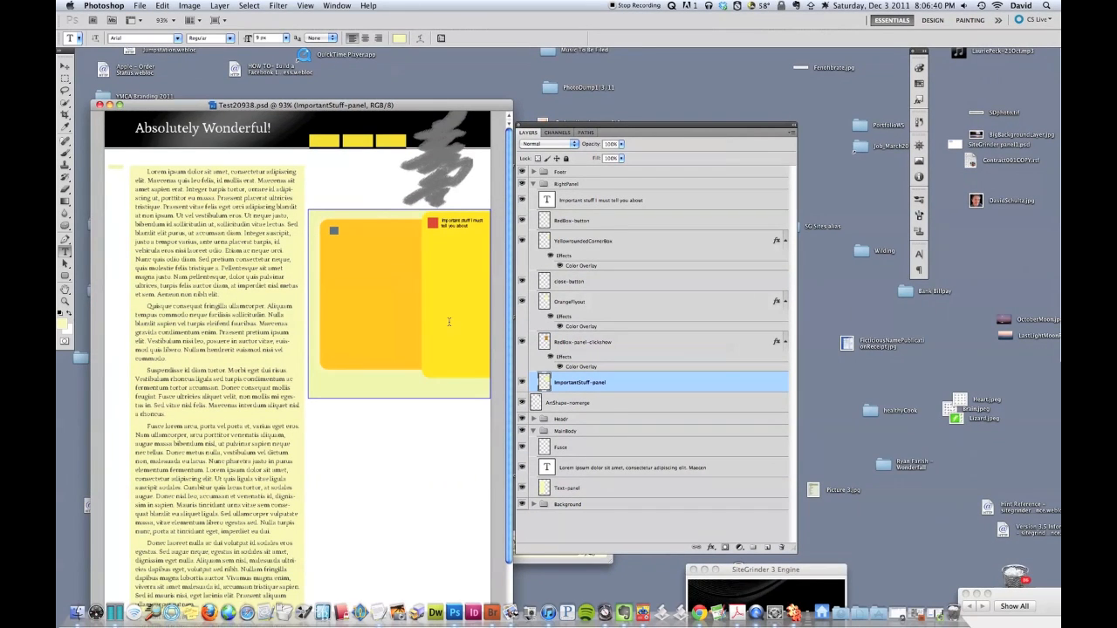
Step: Build the Test20938 page design from SiteGrinder's build & deploy tab to launch its browser preview
left_click_drag(405, 18, 575, 165)
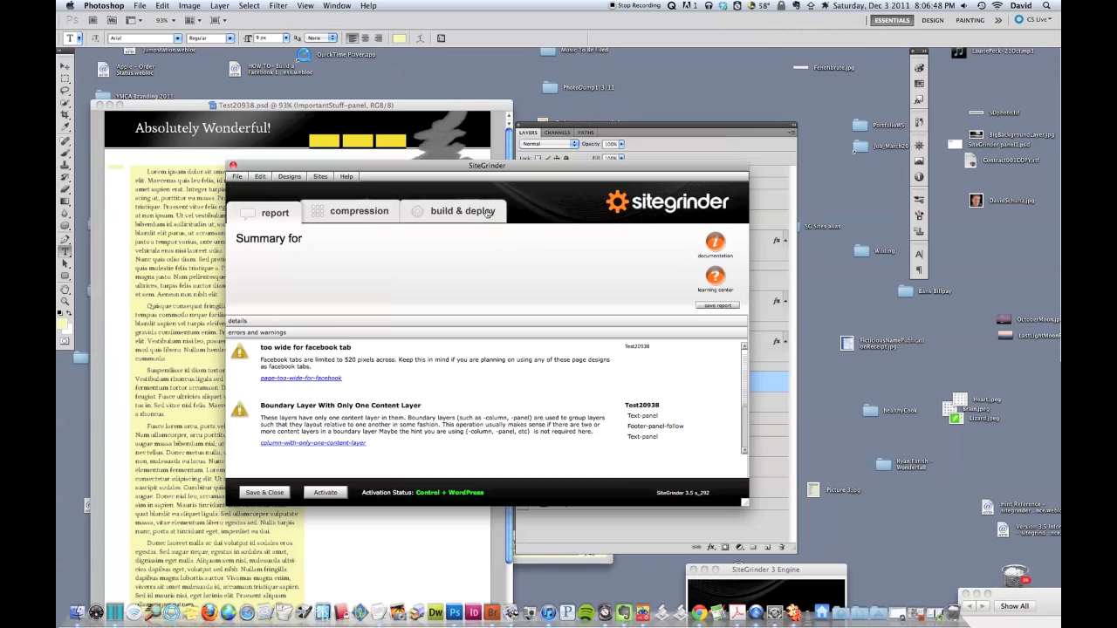
left_click(487, 213)
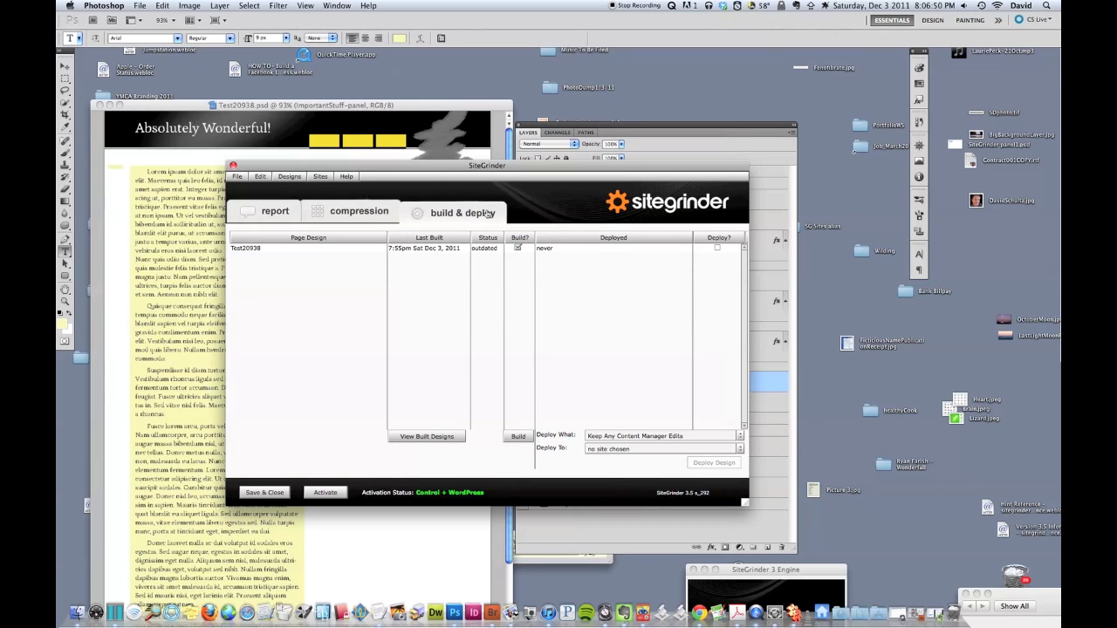
left_click(518, 437)
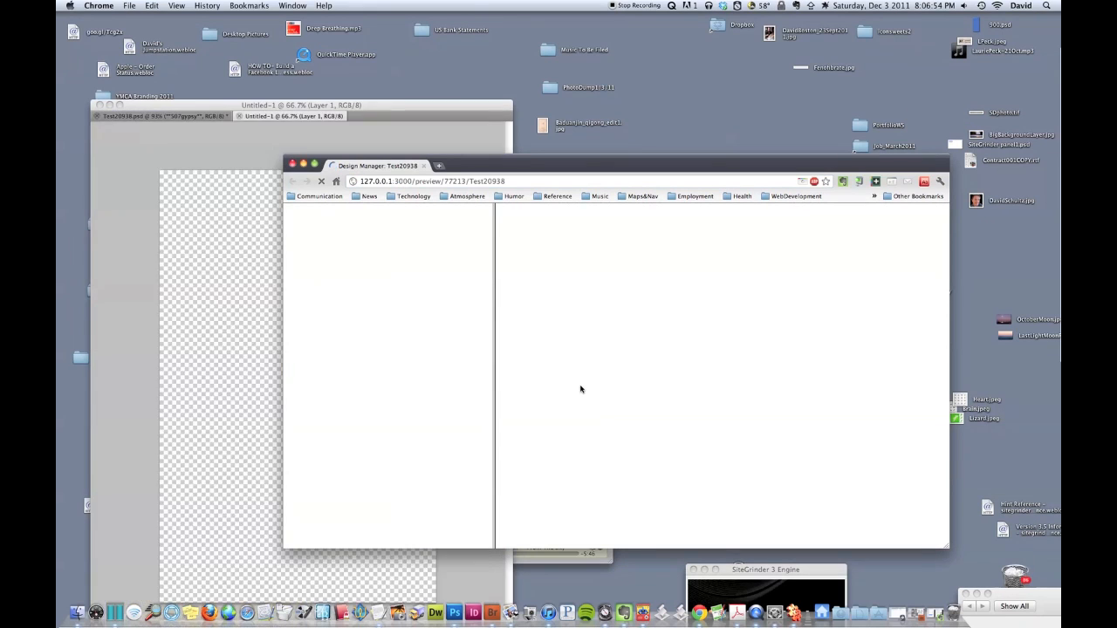
Step: Load the test20938.html page in the Design Manager to show the yellow side panel
left_click_drag(482, 166, 394, 150)
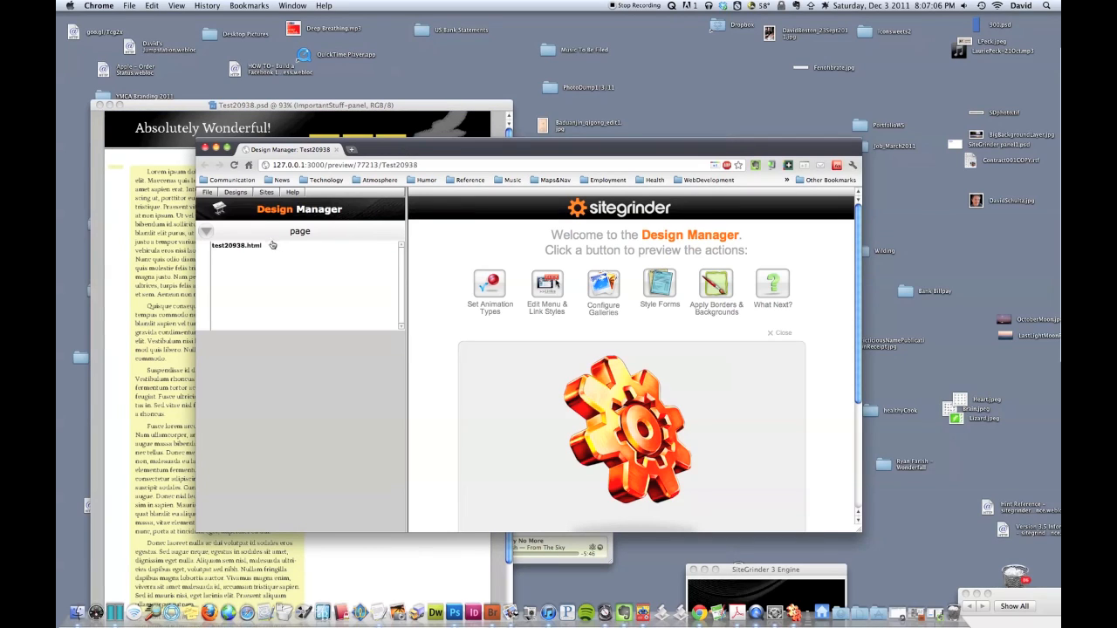
left_click(272, 245)
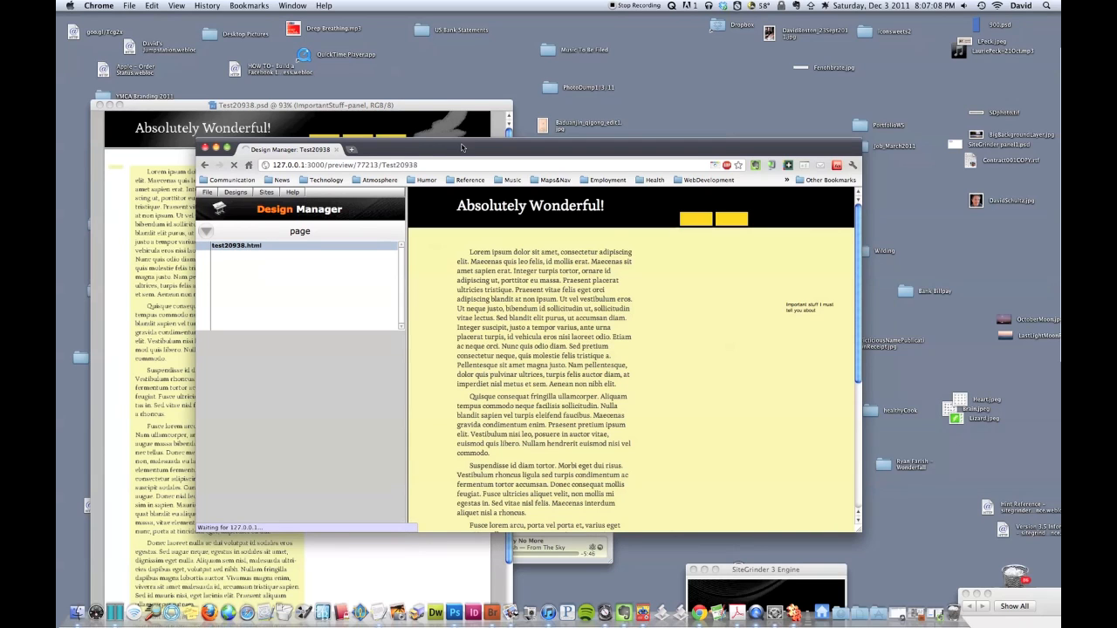
left_click_drag(463, 147, 386, 132)
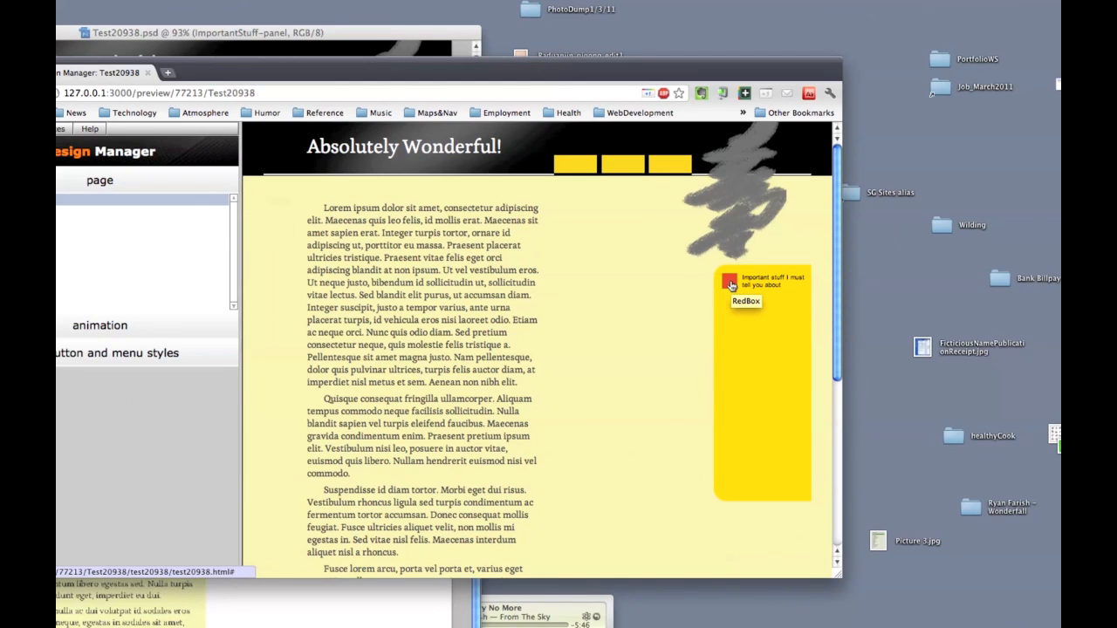
Step: Slide the orange flyout panel out and back in, twice
left_click(730, 282)
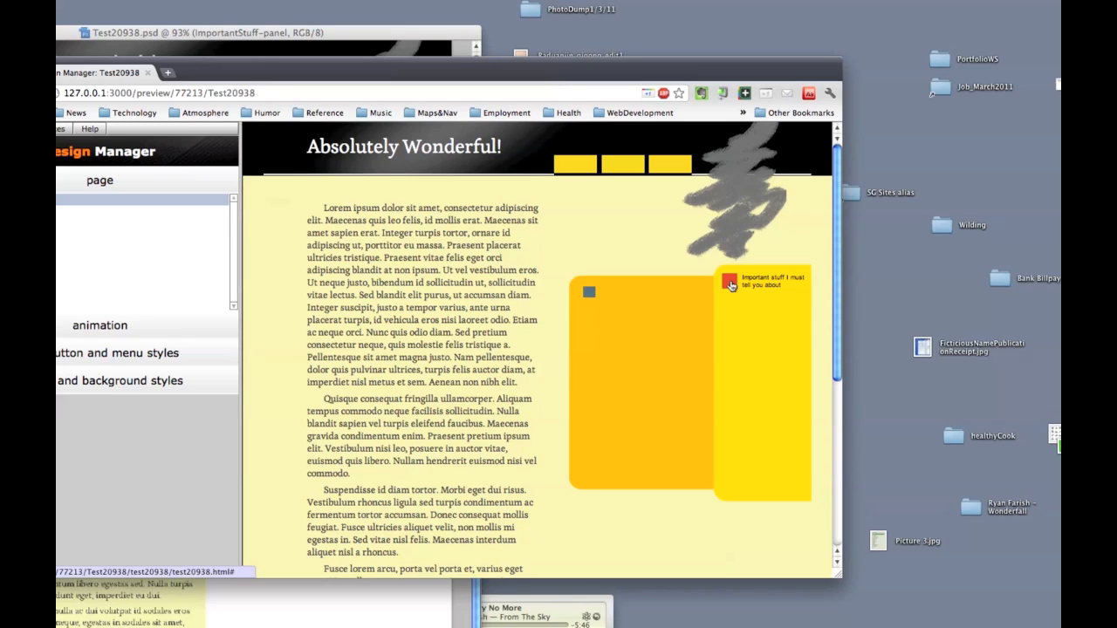
left_click(591, 294)
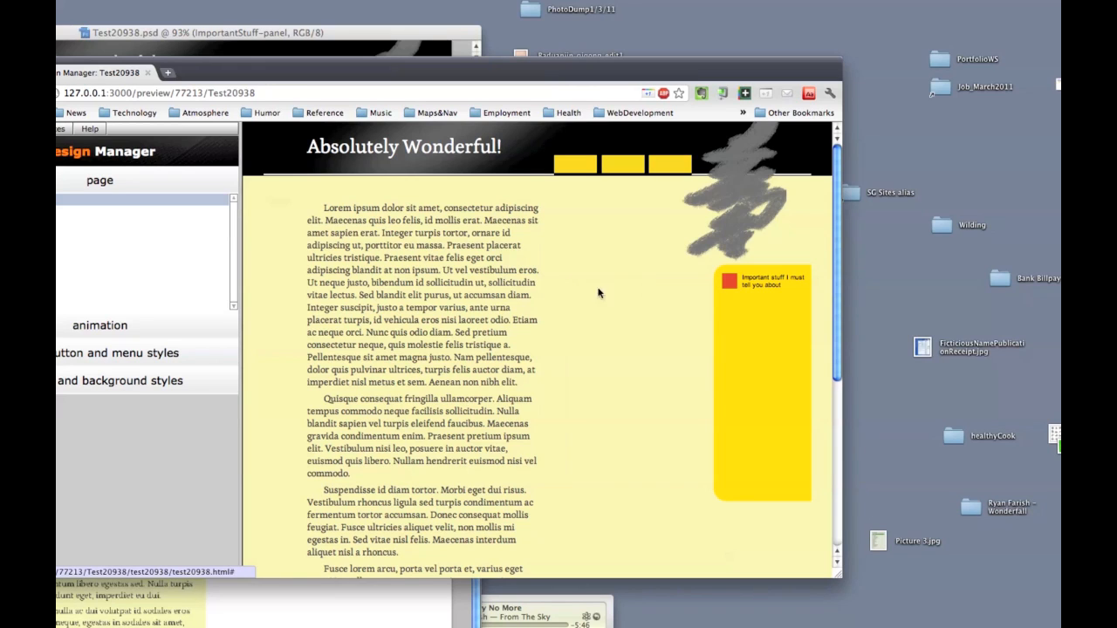
left_click(728, 286)
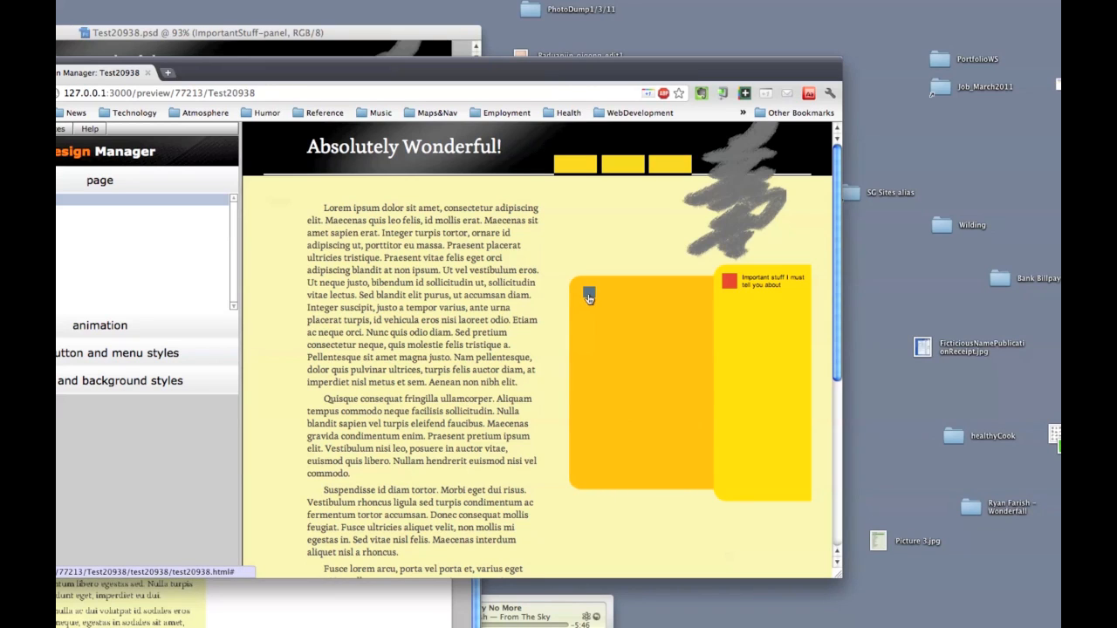
left_click(589, 297)
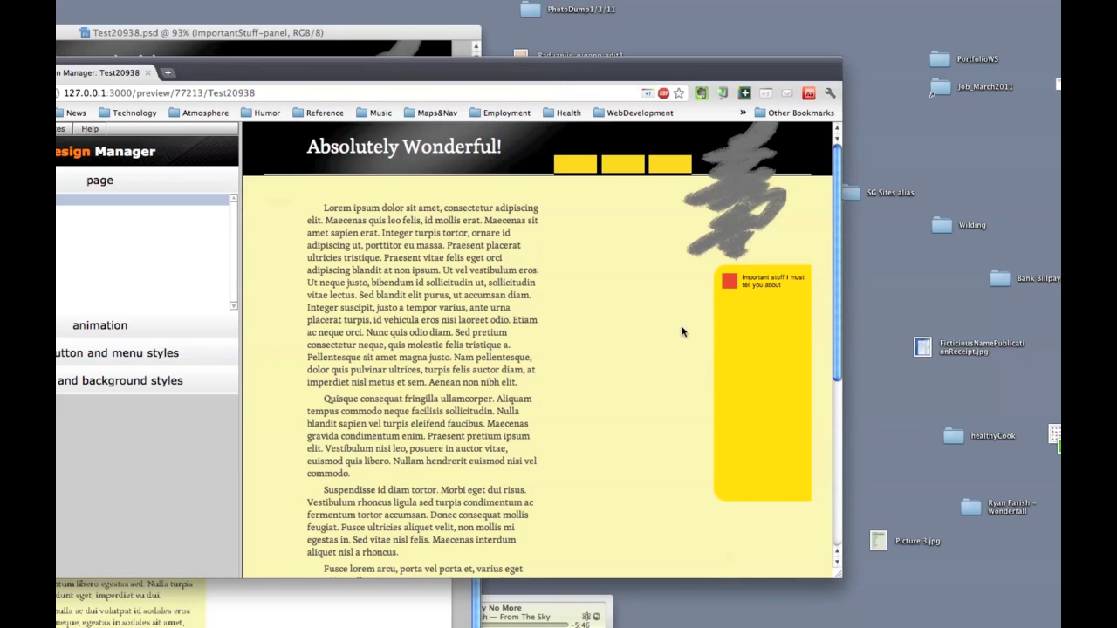
Step: Scroll the preview page up and down to watch how the yellow side panel behaves
scroll(655, 411, "down", 5)
scroll(655, 410, "down", 3)
scroll(656, 410, "up", 10)
scroll(656, 410, "down", 5)
scroll(655, 410, "up", 5)
scroll(645, 408, "down", 5)
scroll(646, 409, "up", 5)
Step: Narrow and widen the browser window, rescroll the page, then close the preview
left_click_drag(841, 578, 657, 440)
left_click_drag(727, 475, 873, 524)
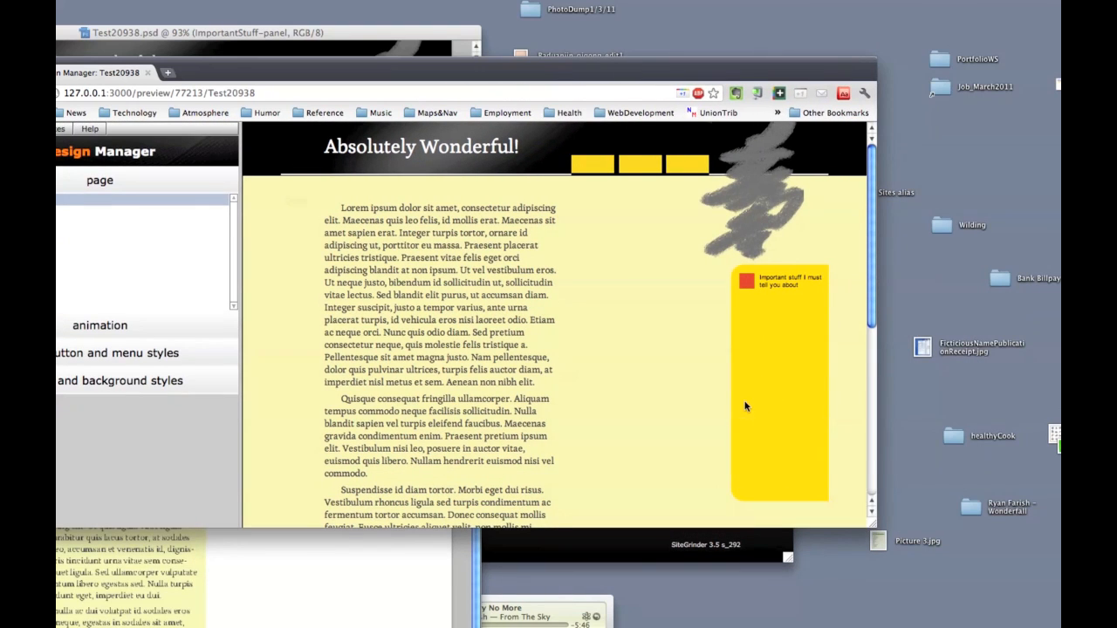
scroll(745, 406, "down", 10)
scroll(746, 405, "up", 15)
mouse_move(875, 525)
left_mouse_down()
mouse_move(845, 500)
mouse_move(858, 518)
left_mouse_up()
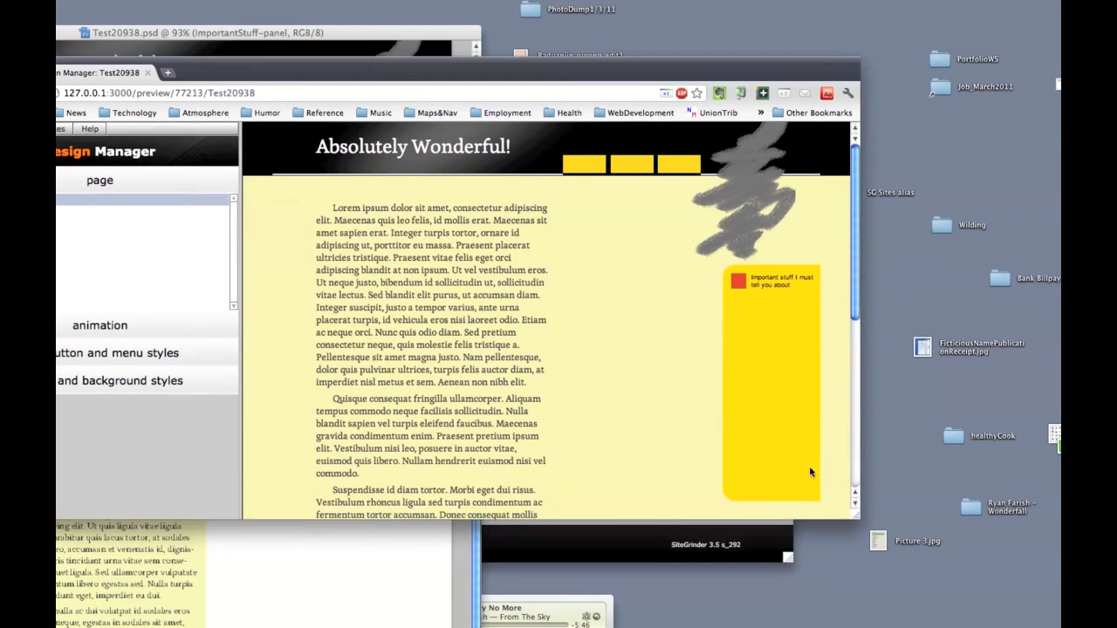
scroll(783, 437, "down", 3)
scroll(784, 436, "down", 3)
key("super+q")
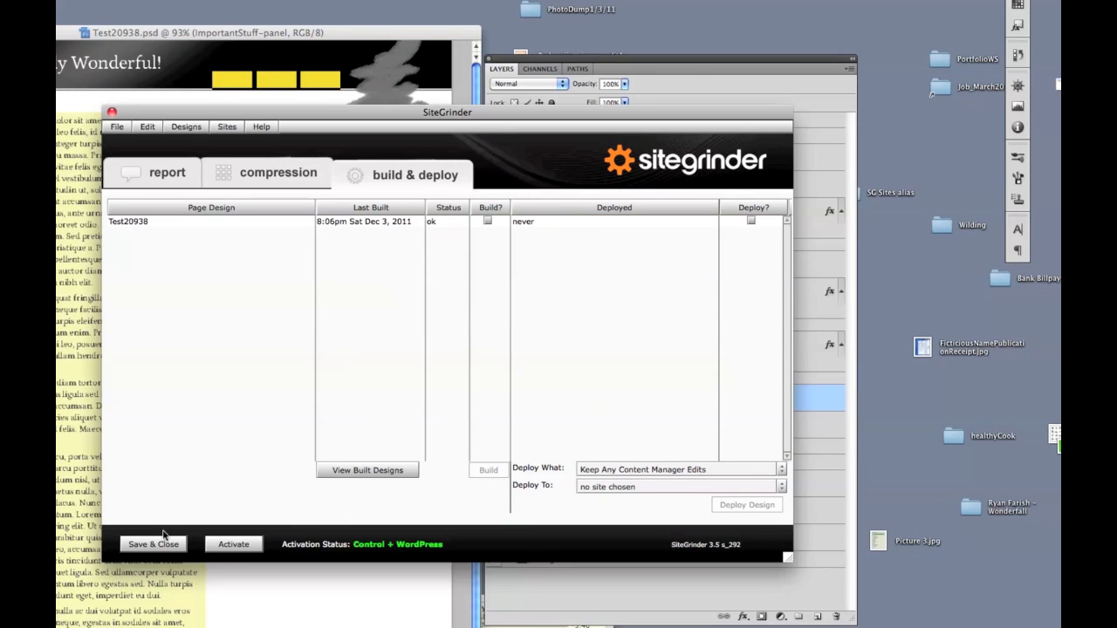
Step: Save & Close SiteGrinder and rename the ImportantStuff-panel layer to ImportantStuff-panel-fixed
left_click(155, 544)
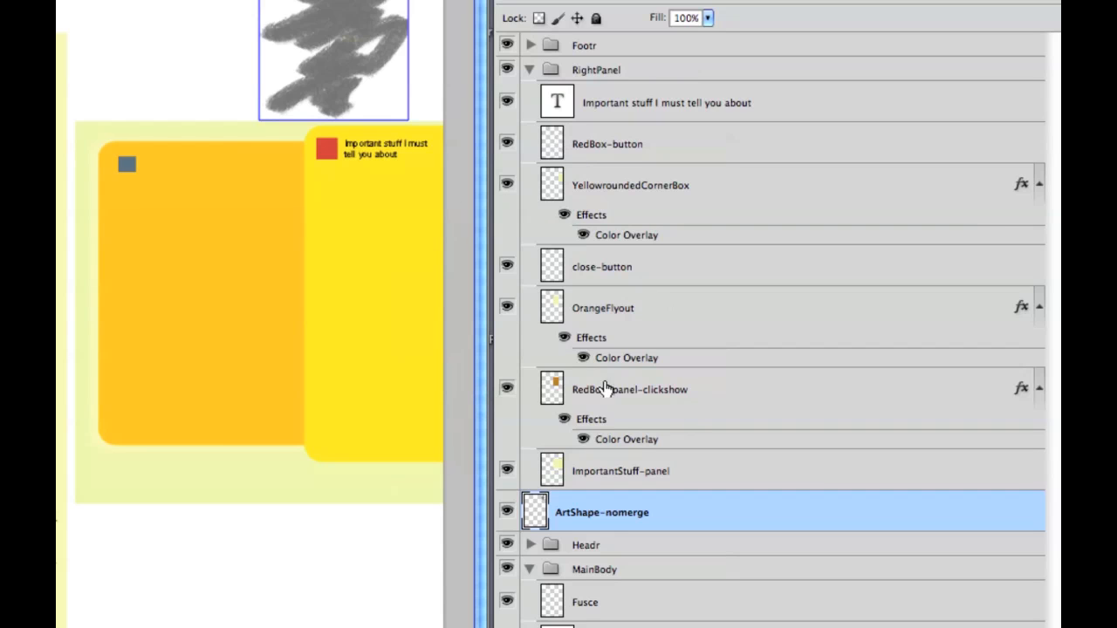
left_click(623, 484)
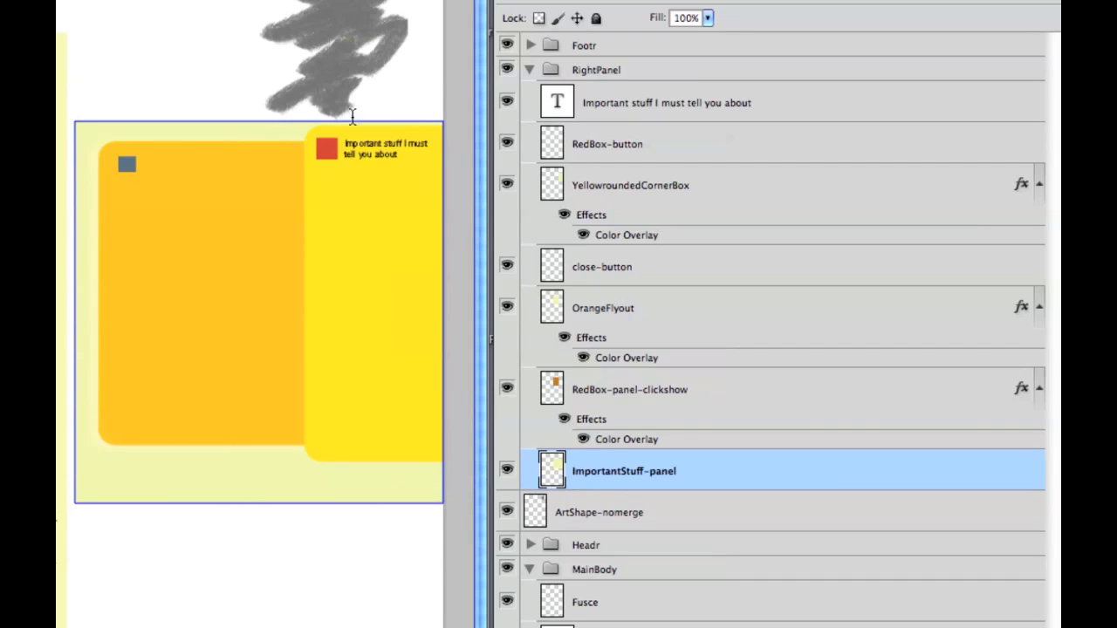
double_click(673, 472)
type("-fixed")
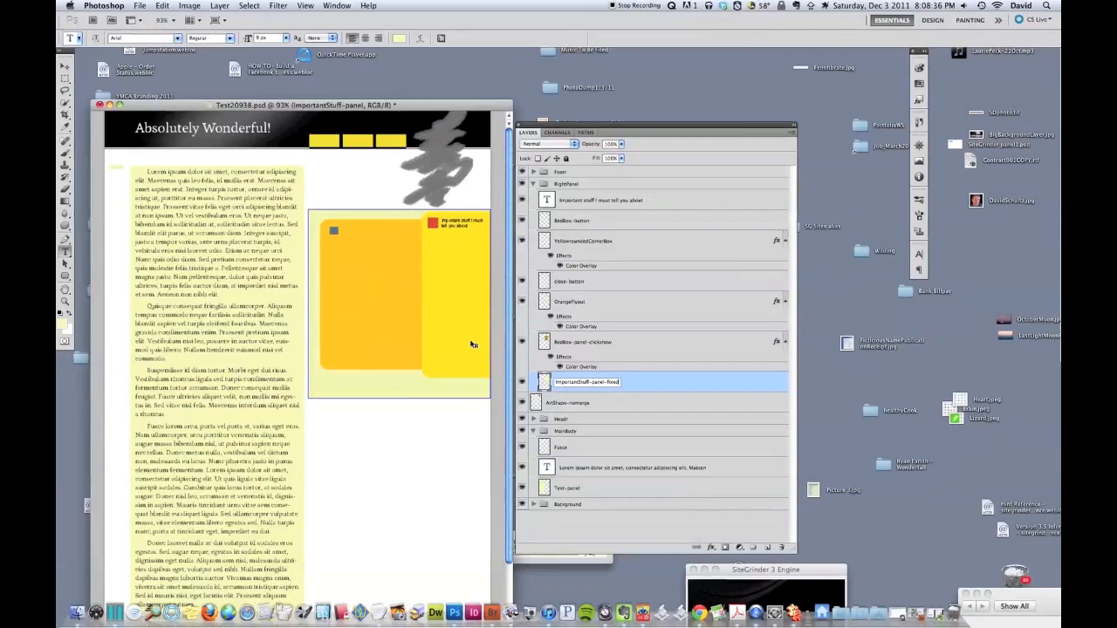
Step: Commit the -fixed layer name and rebuild Test20938 from SiteGrinder's build & deploy tab
left_click(583, 523)
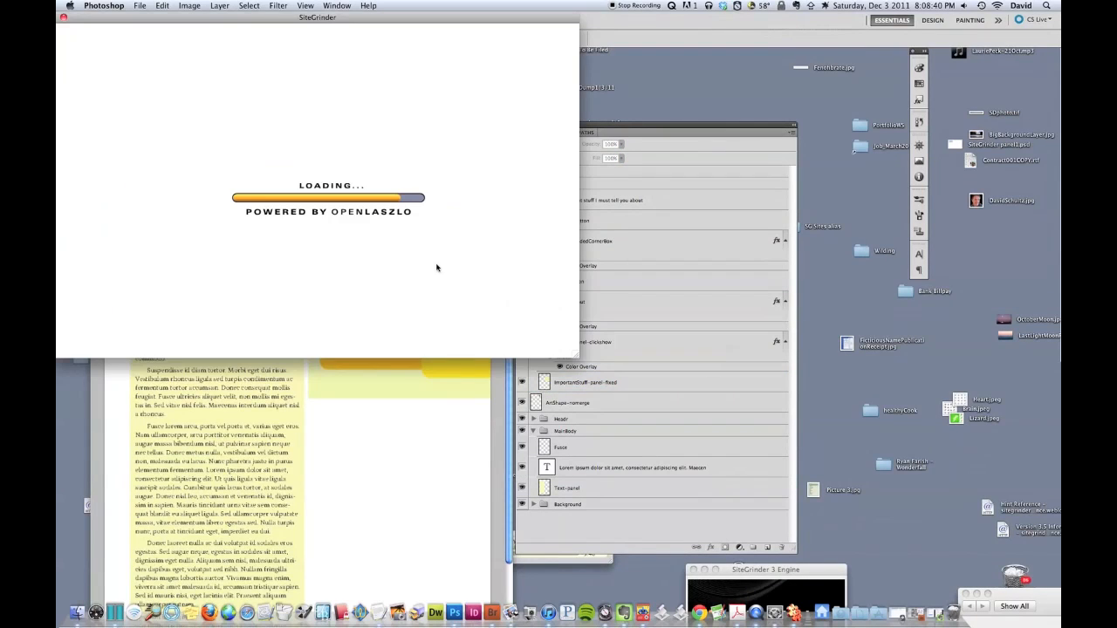
left_click_drag(334, 17, 488, 138)
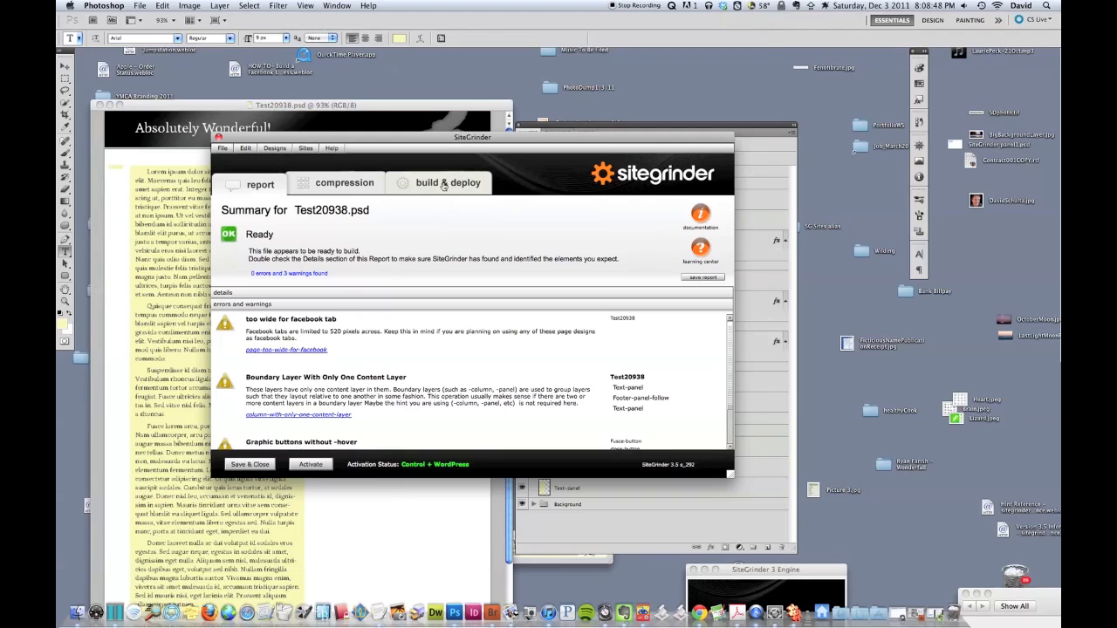
left_click(444, 185)
left_click(505, 410)
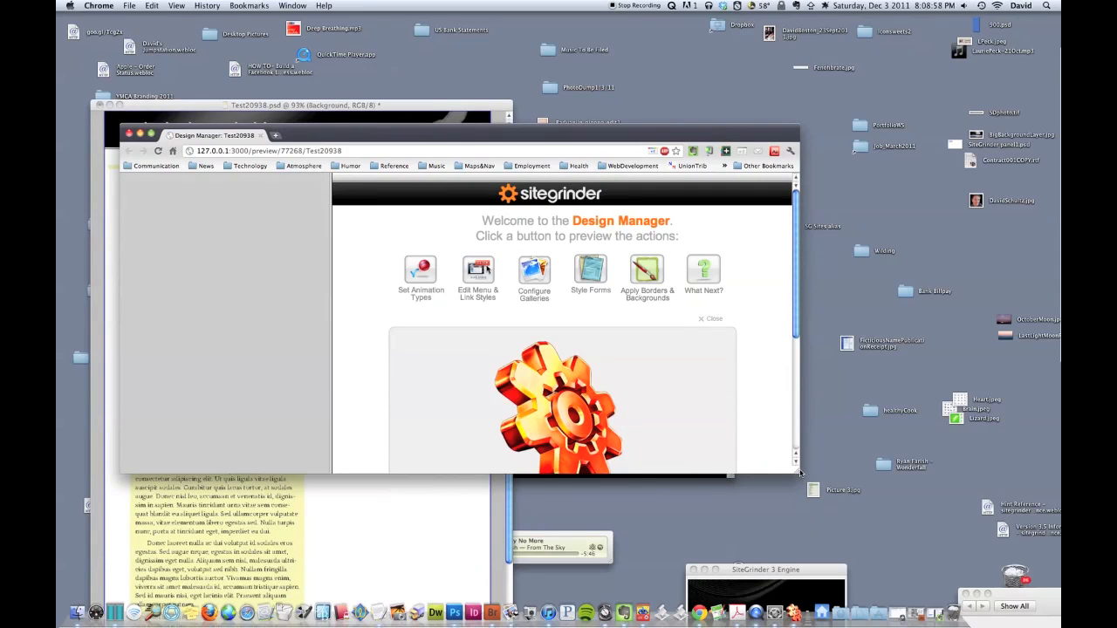
Step: Bring the preview window forward, resize it, and load the test20938.html page
left_click(808, 484)
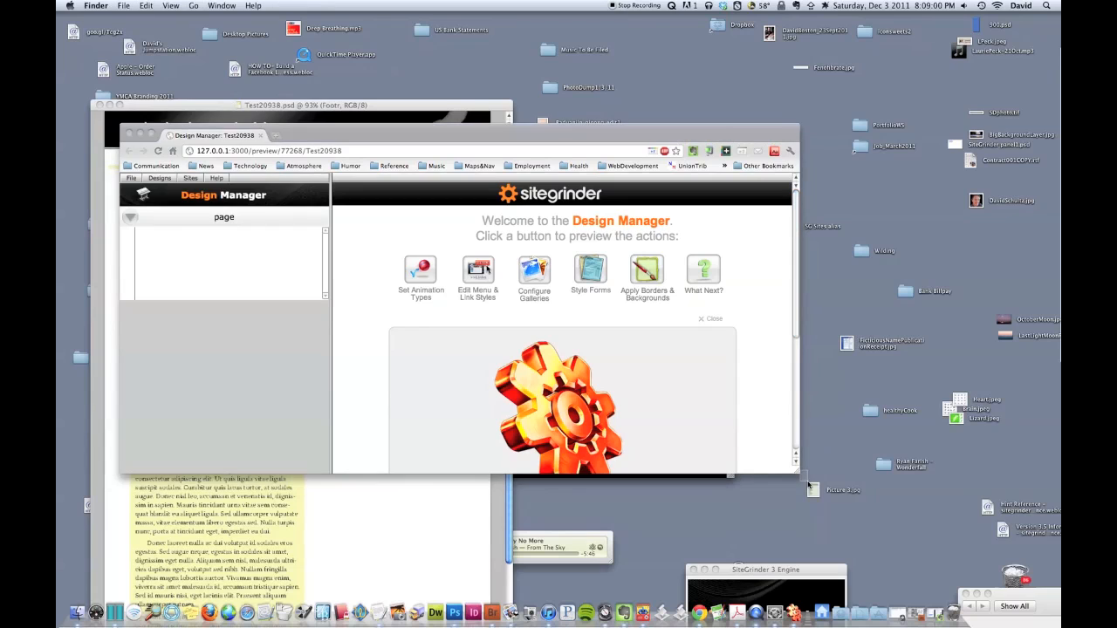
left_click(796, 474)
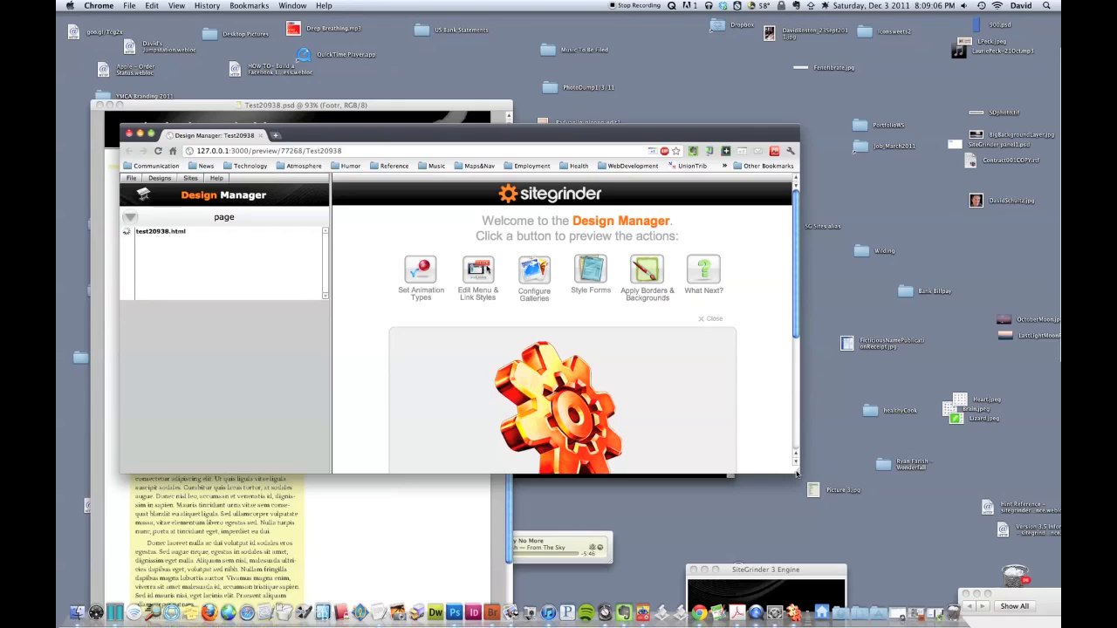
left_click_drag(800, 479, 887, 546)
left_click(181, 233)
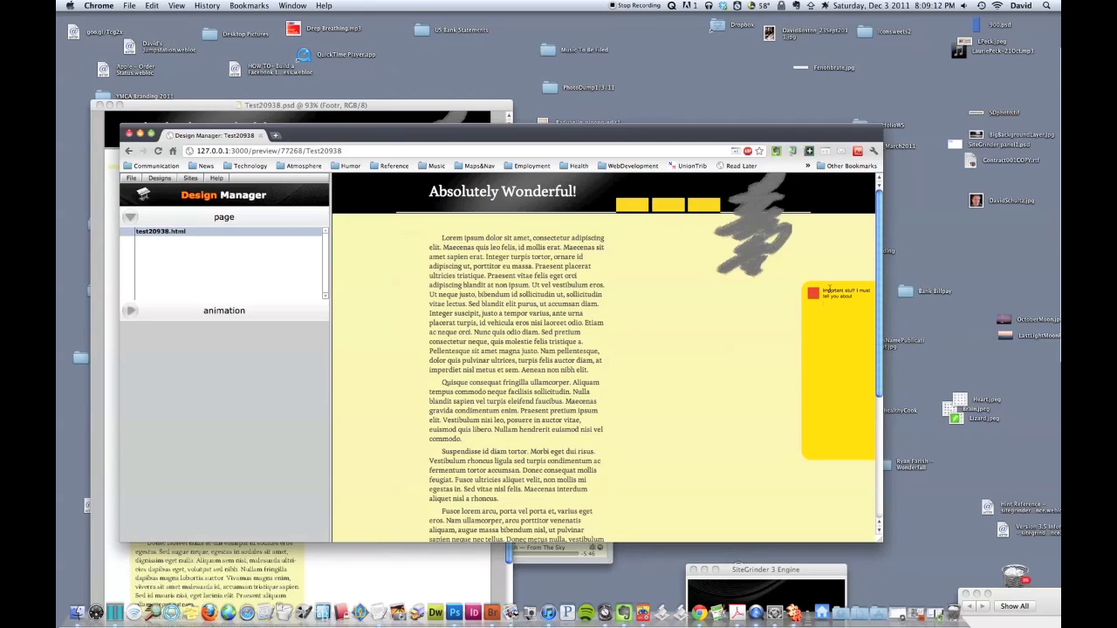
left_click_drag(881, 542, 774, 526)
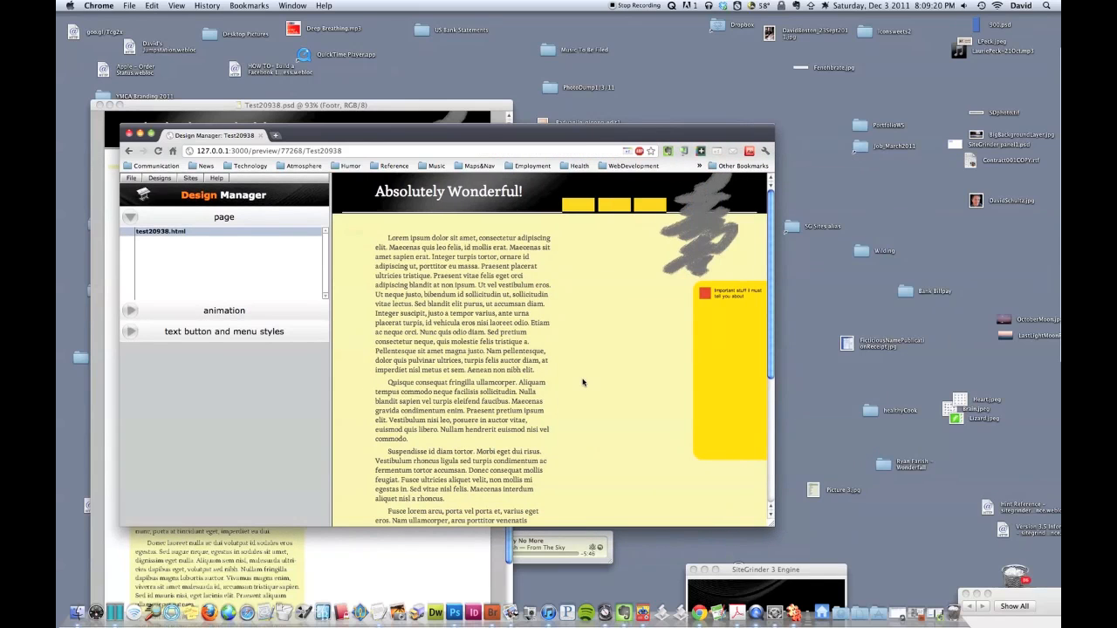
Step: Scroll the page to confirm the yellow Important stuff panel stays fixed
scroll(583, 382, "down", 2)
scroll(583, 382, "down", 2)
scroll(583, 383, "up", 5)
scroll(583, 382, "down", 3)
scroll(583, 382, "up", 3)
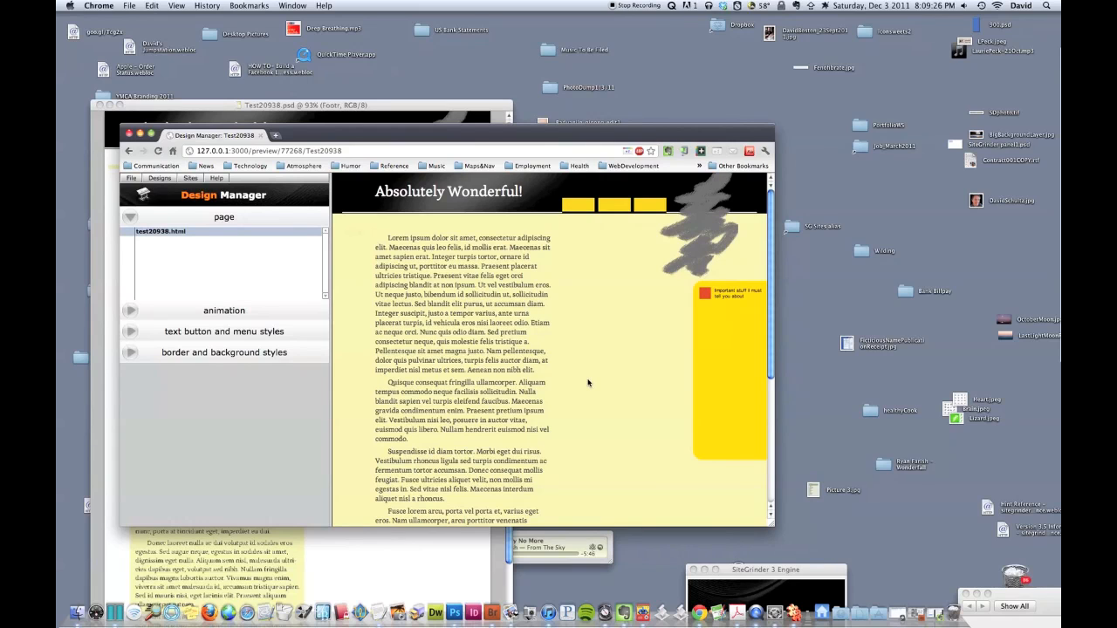
scroll(588, 382, "down", 3)
scroll(587, 382, "up", 3)
Step: Toggle the orange flyout open and closed at both a wide and a narrow window width
left_click_drag(774, 526, 864, 538)
left_click(798, 297)
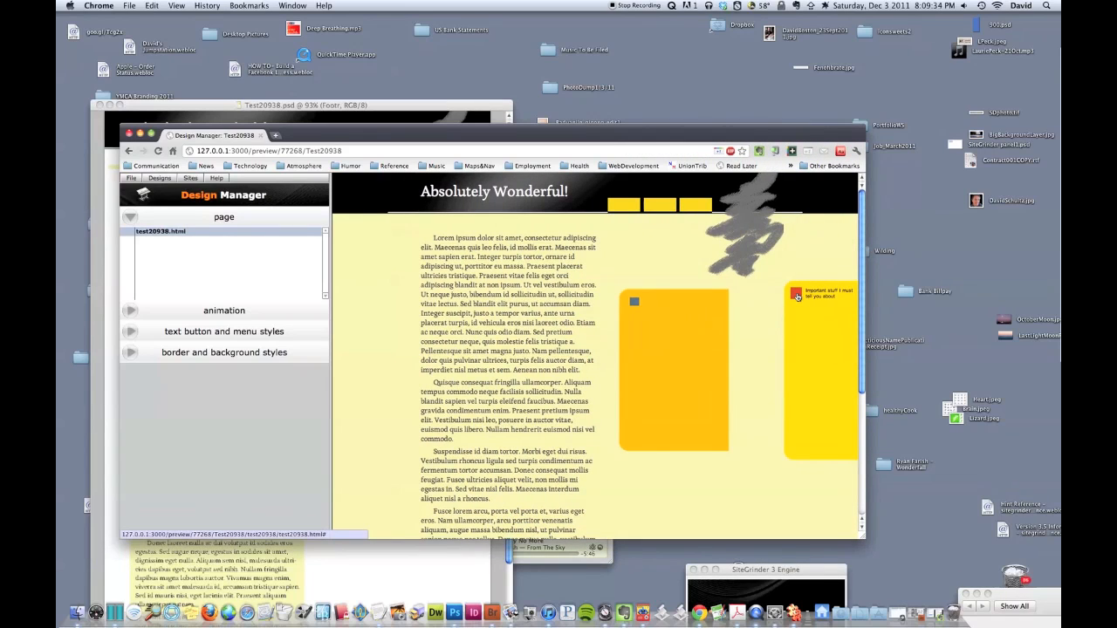
left_click(798, 297)
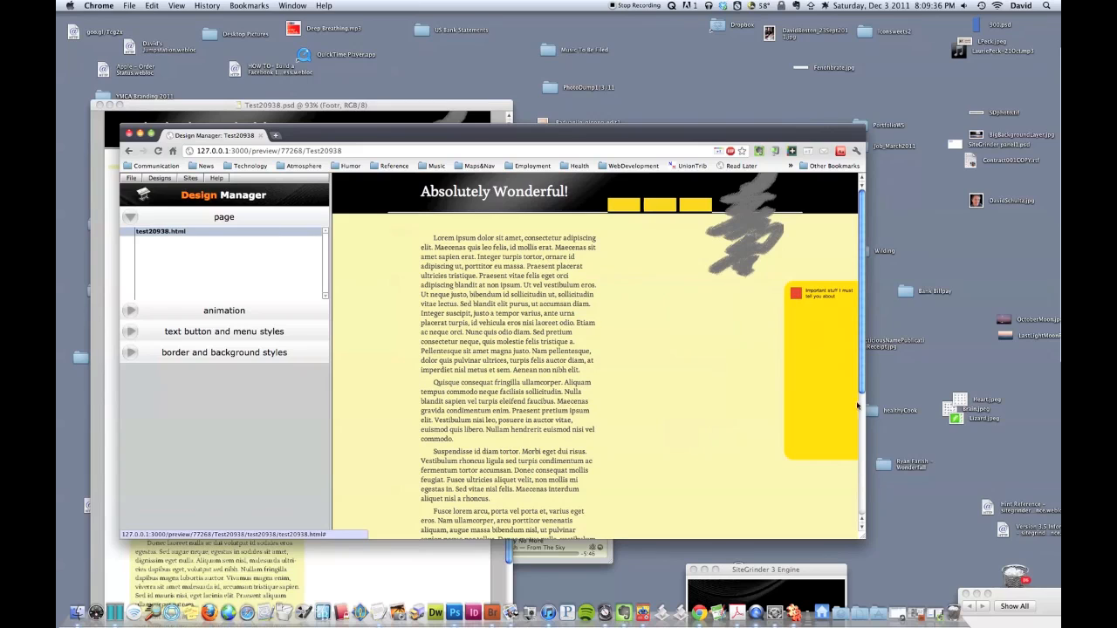
left_click_drag(863, 538, 687, 539)
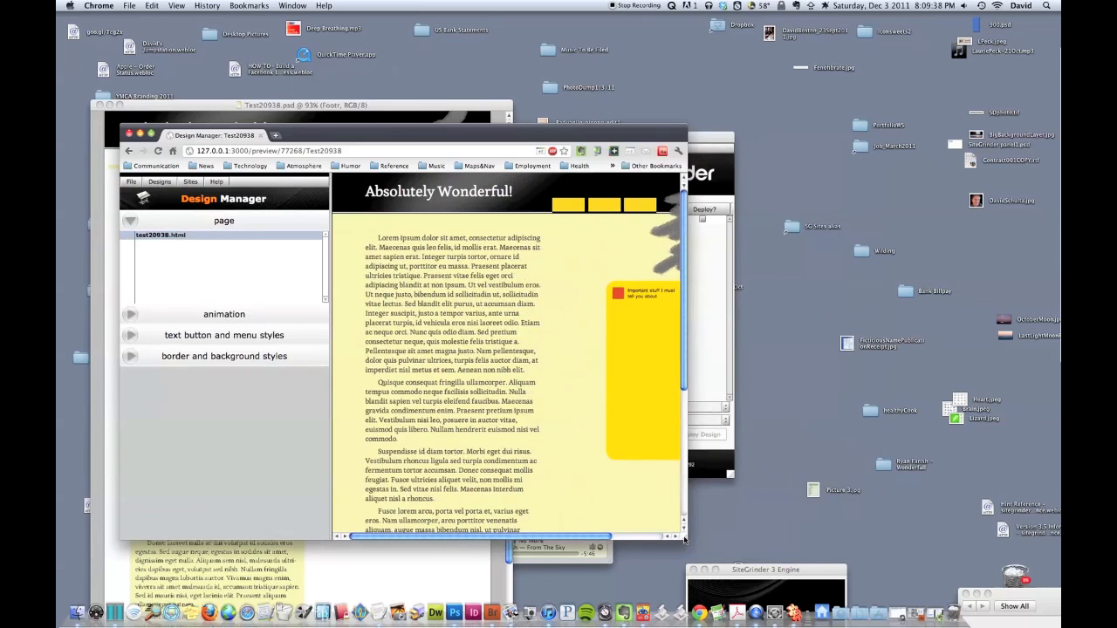
left_click(617, 296)
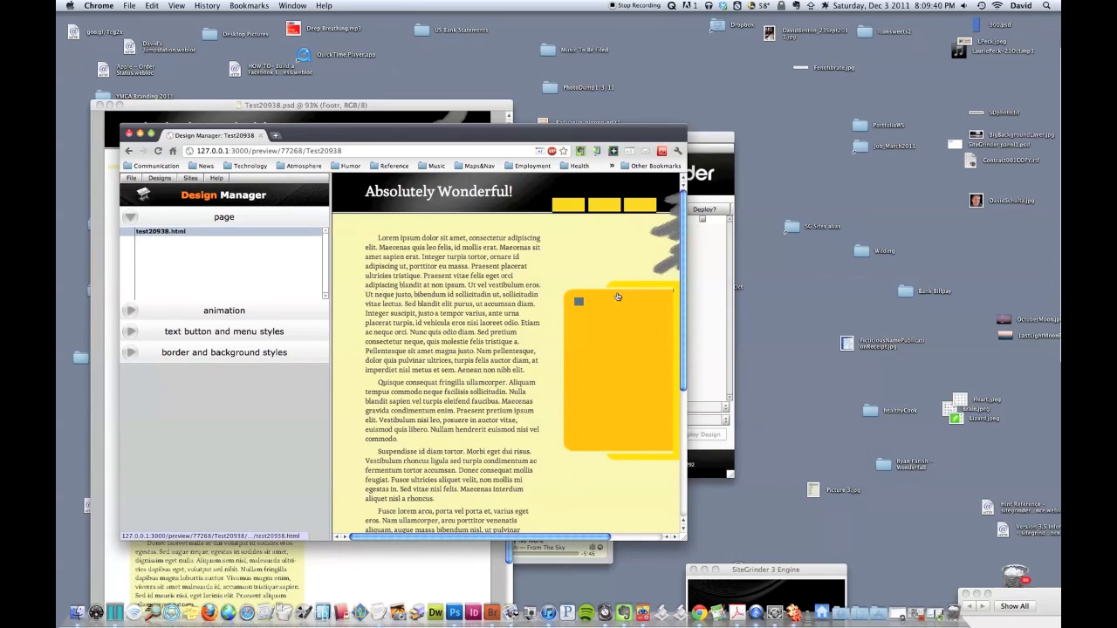
left_click(581, 303)
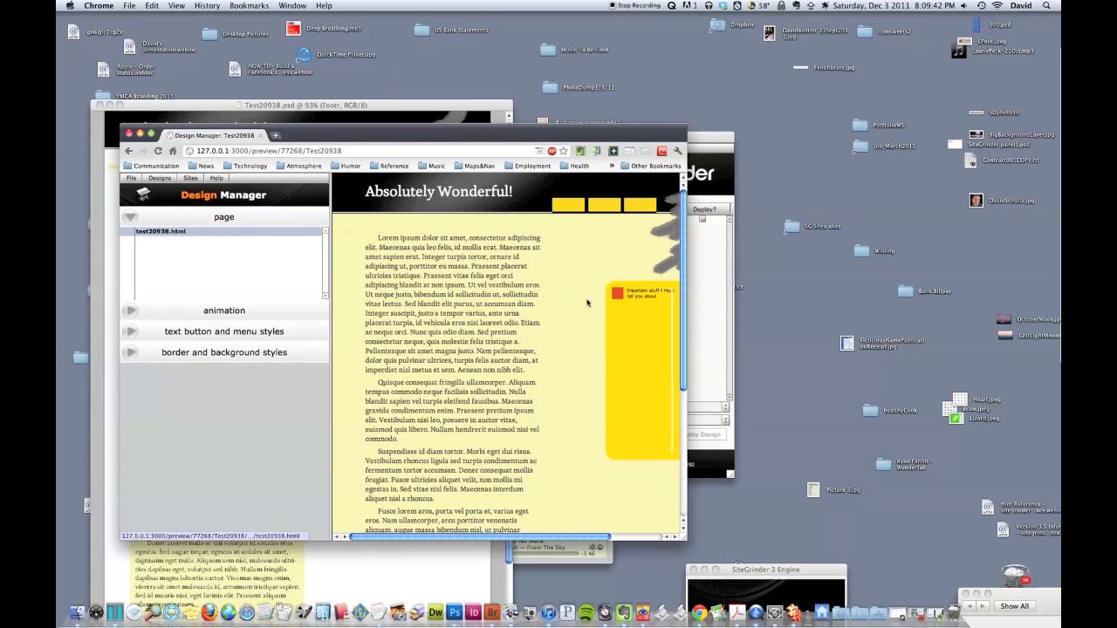
Step: After scrolling, reopen and close the flyout, then close the preview window
scroll(624, 391, "down", 5)
scroll(624, 391, "down", 3)
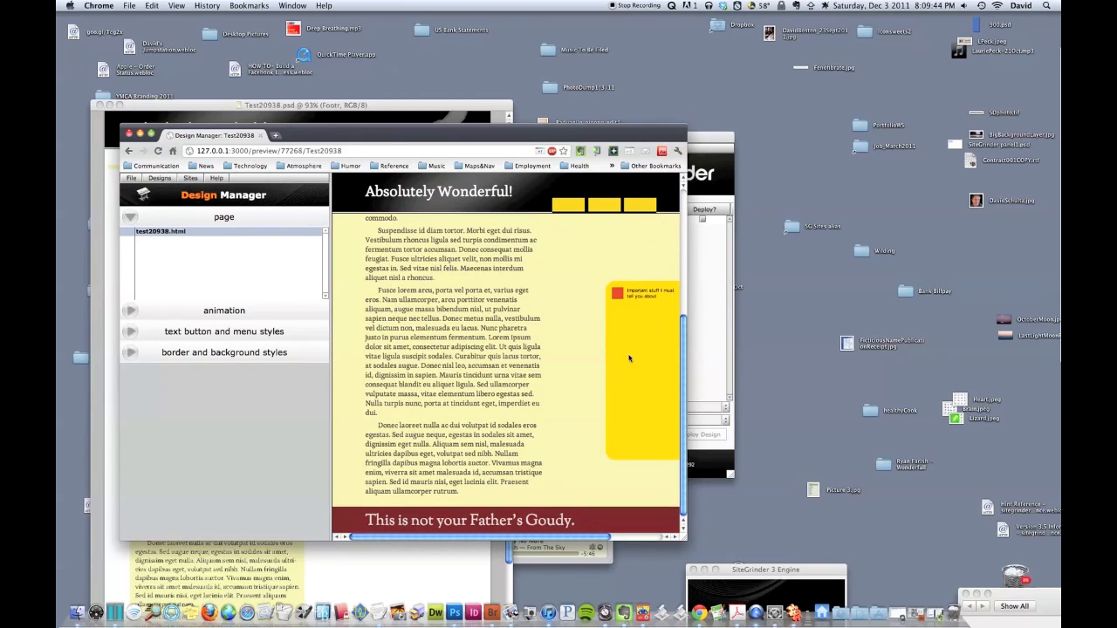
scroll(629, 356, "up", 6)
left_click(620, 298)
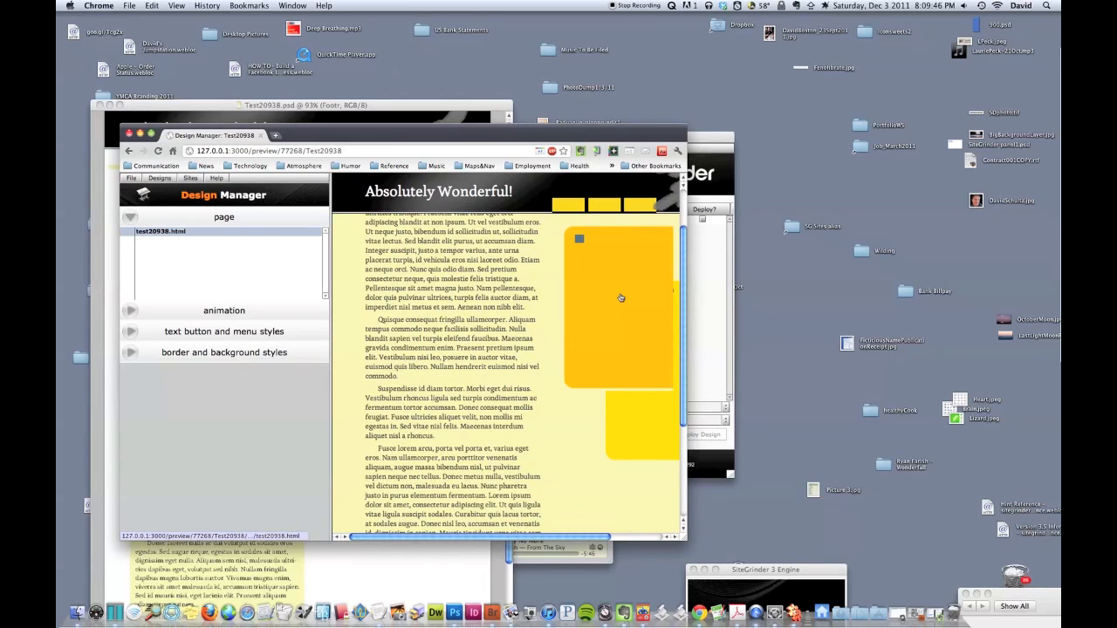
left_click(578, 239)
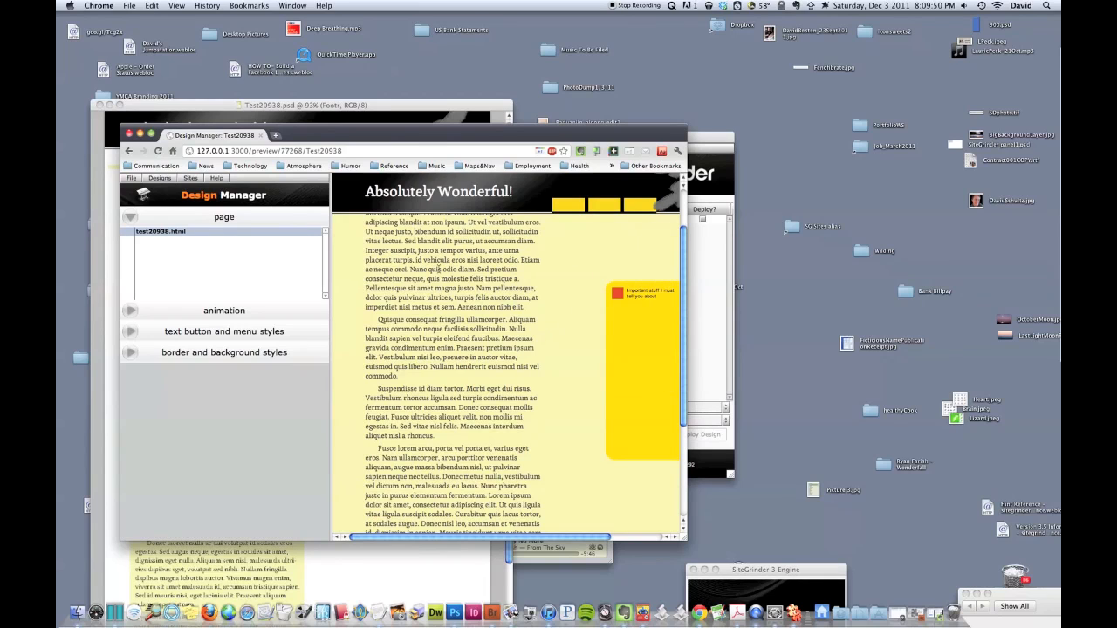
key("super+w")
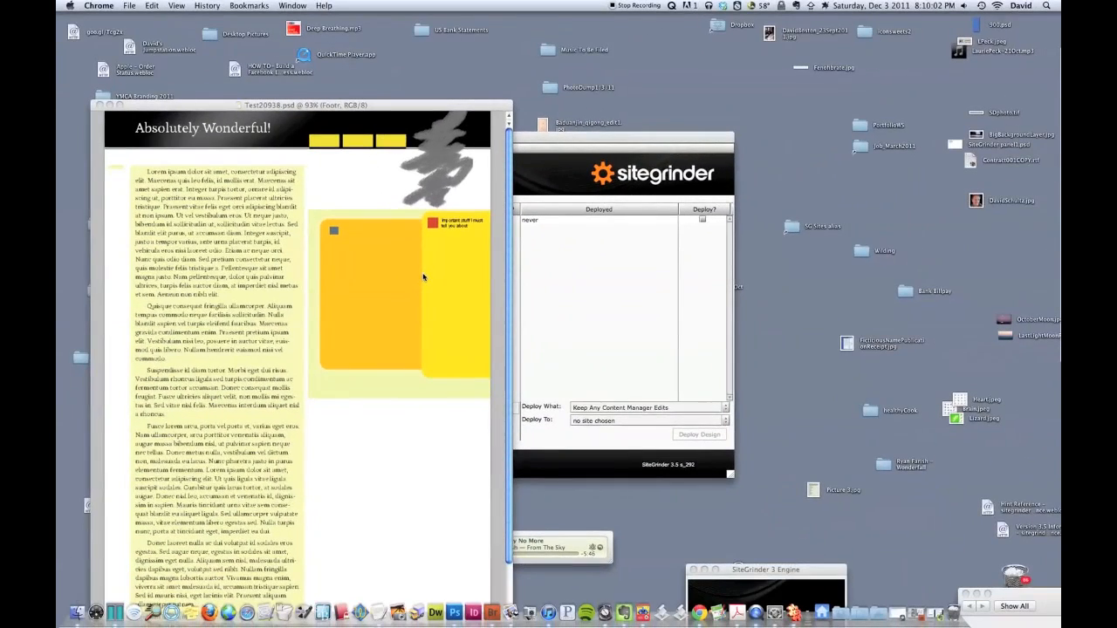
Step: Save & Close SiteGrinder and rename RedBox-panel-clickshow to RedBox-panel-clickshow-fixed
left_click(322, 199)
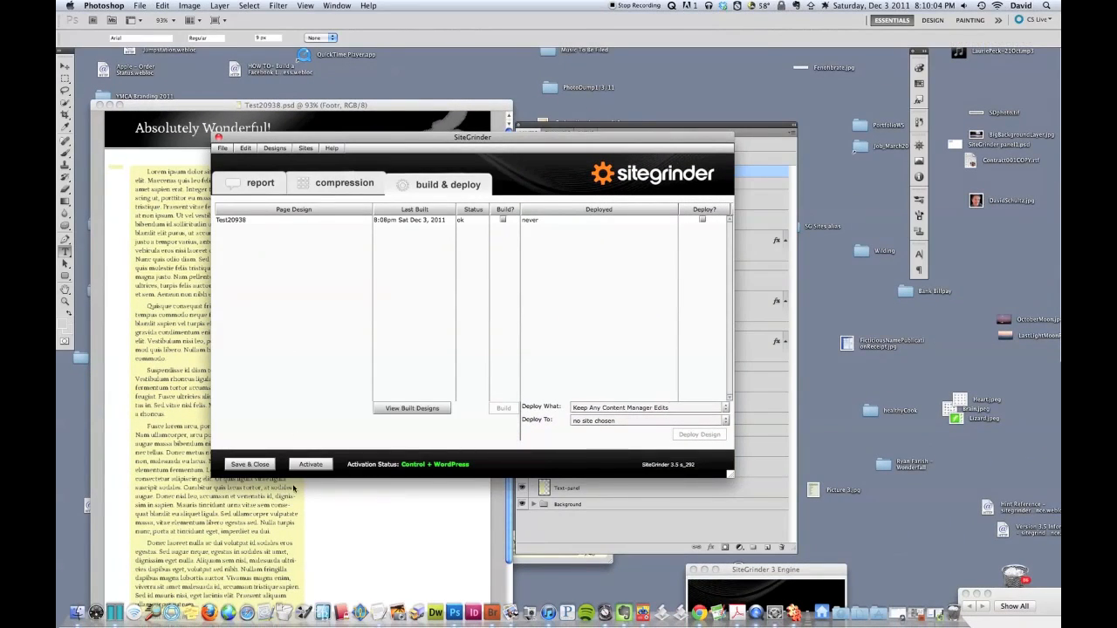
left_click(247, 464)
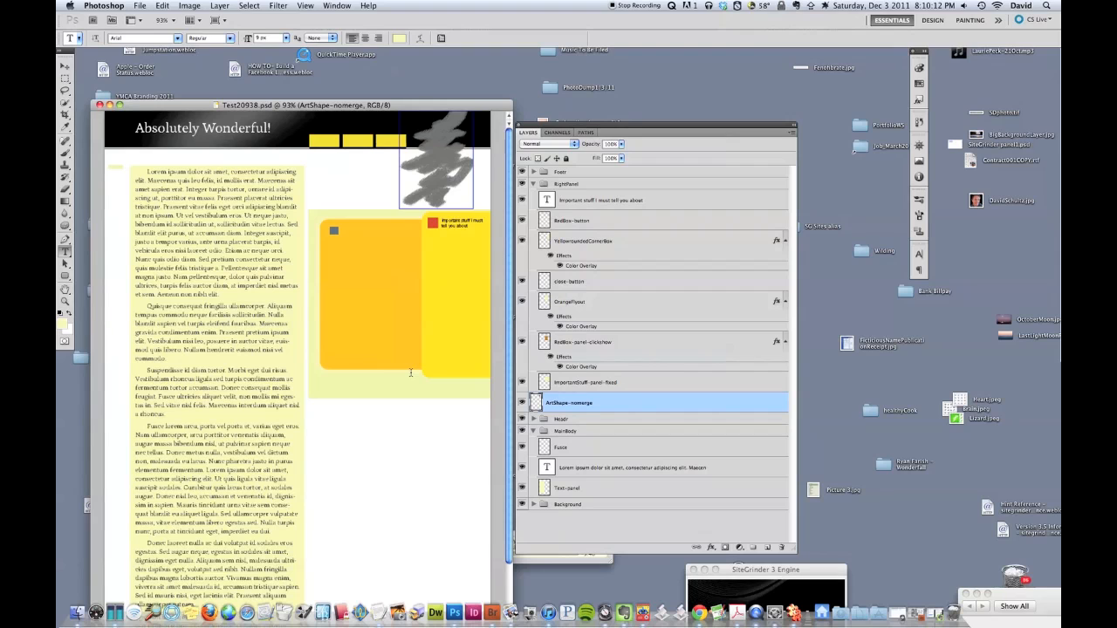
left_click(626, 382)
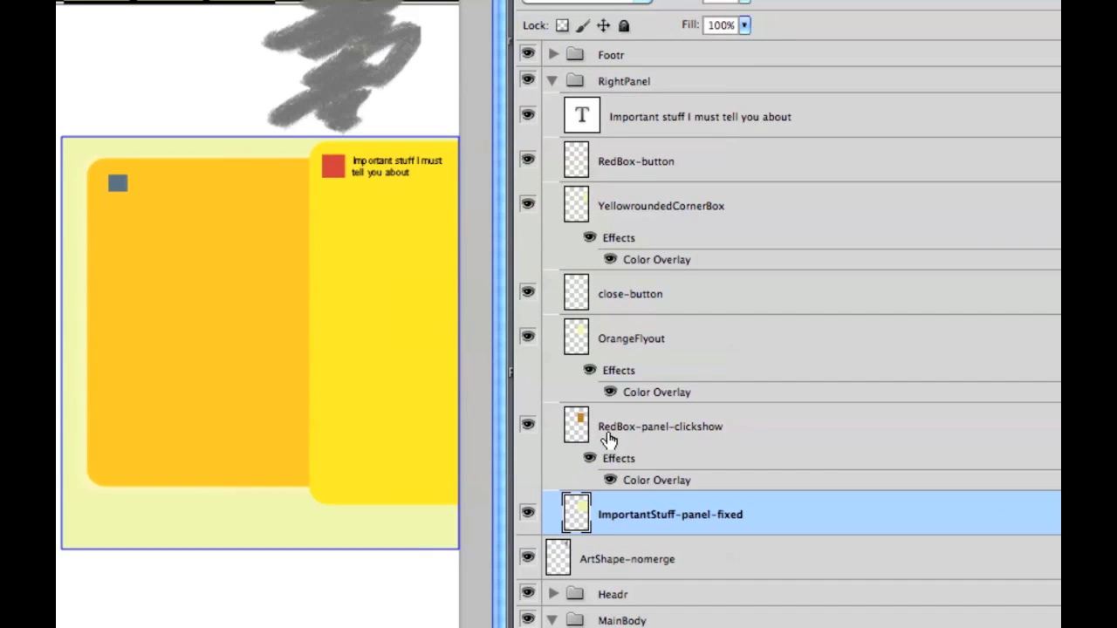
left_click(667, 441)
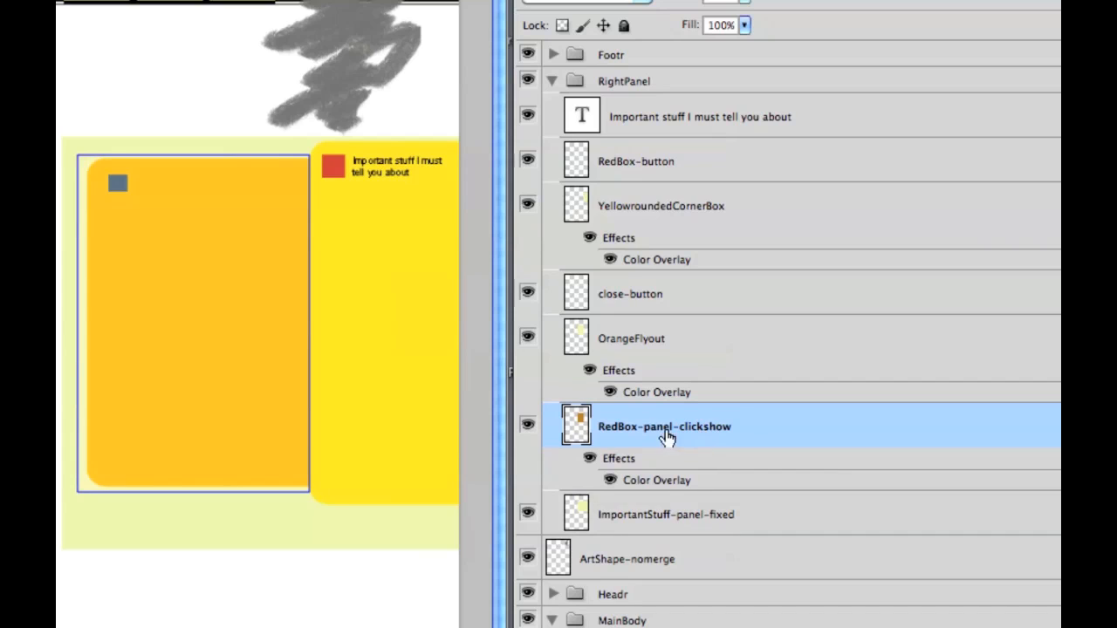
double_click(713, 429)
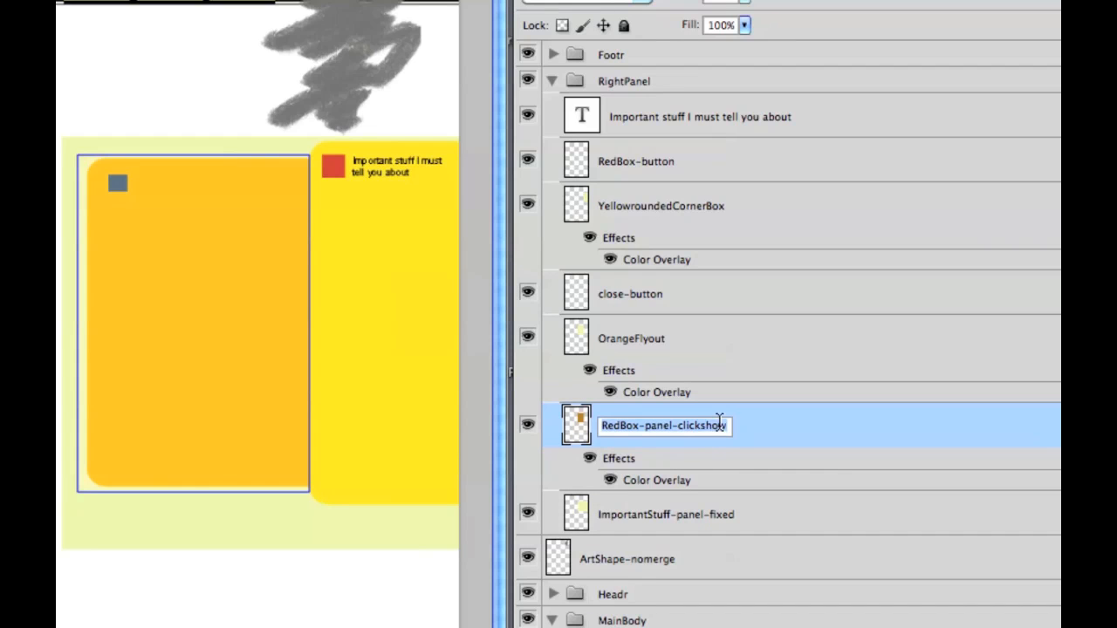
left_click(726, 425)
type("-")
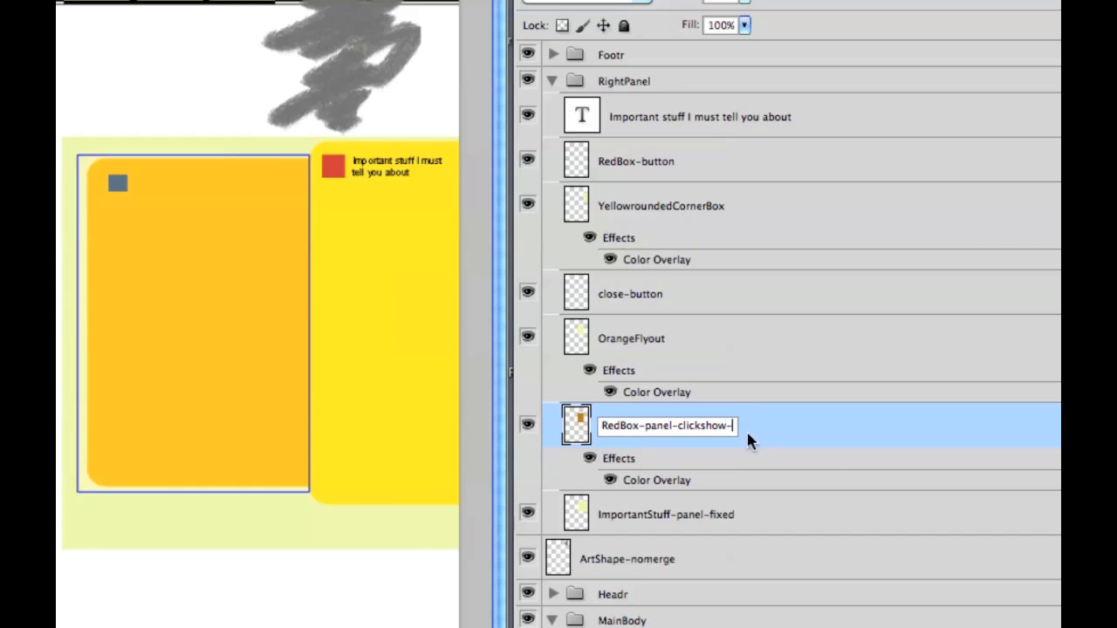
type("fixed")
key("Return")
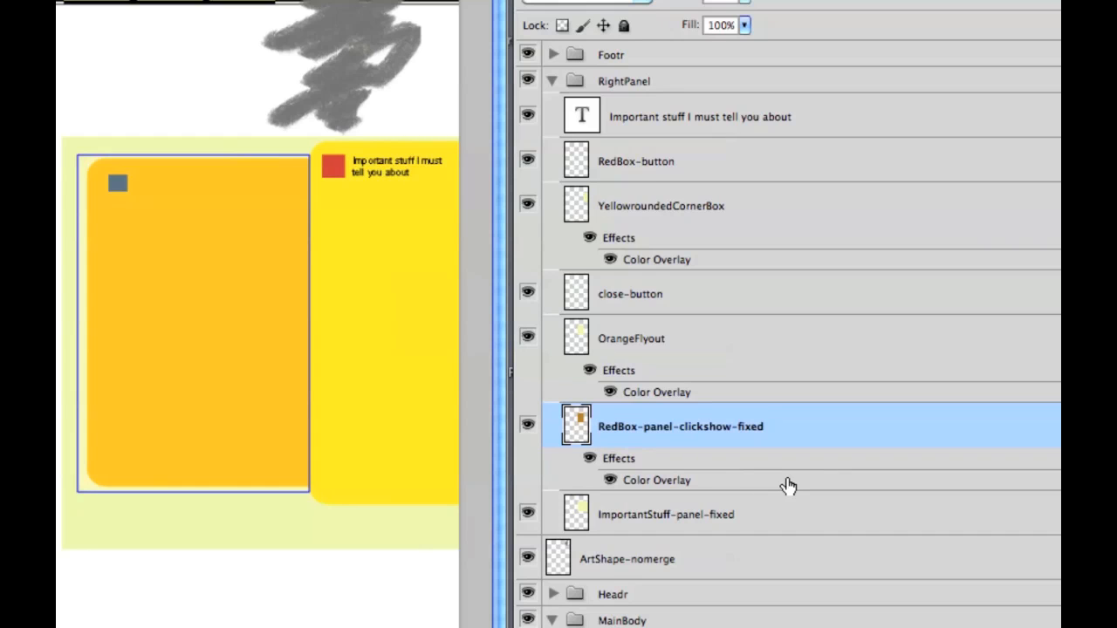
Step: Select the ImportantStuff-panel-fixed, renamed red panel and RedBox-button layers for comparison
left_click(629, 525)
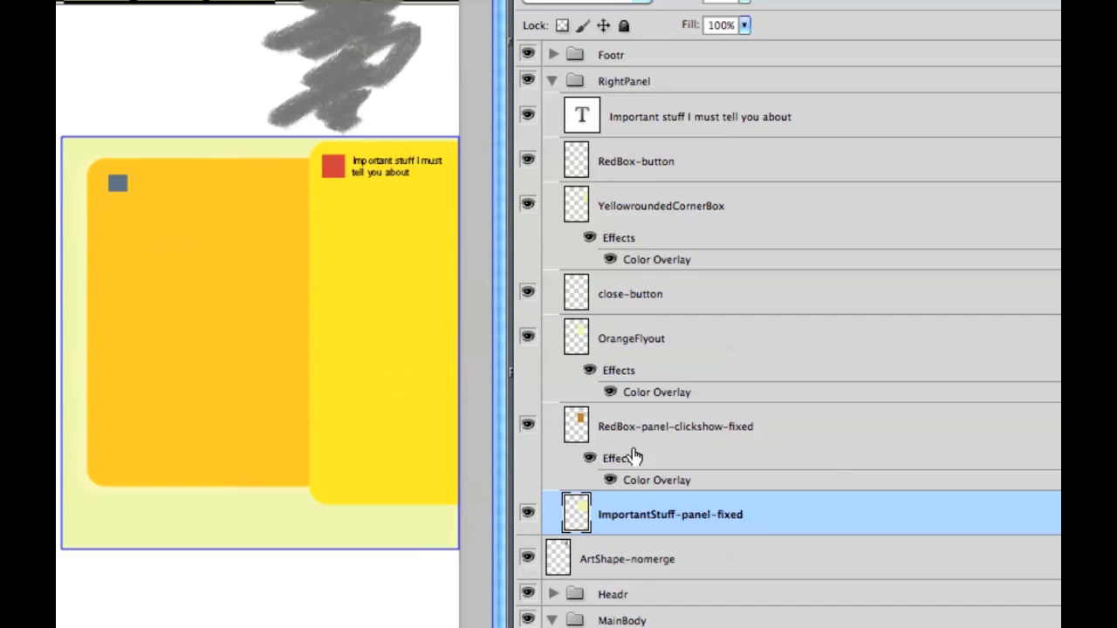
left_click(692, 439)
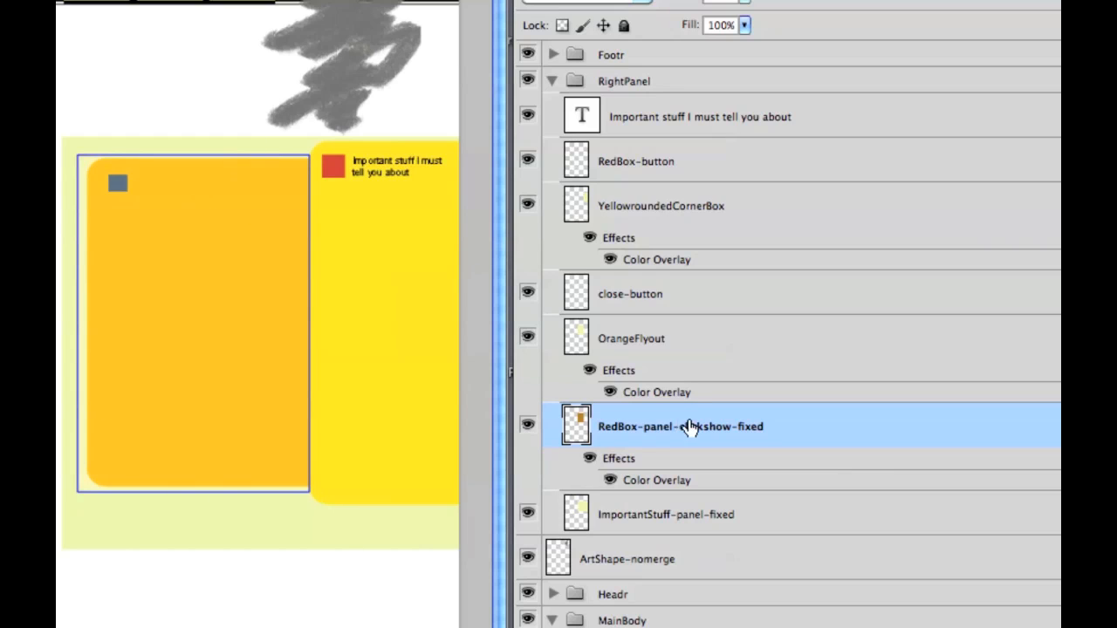
left_click(634, 171)
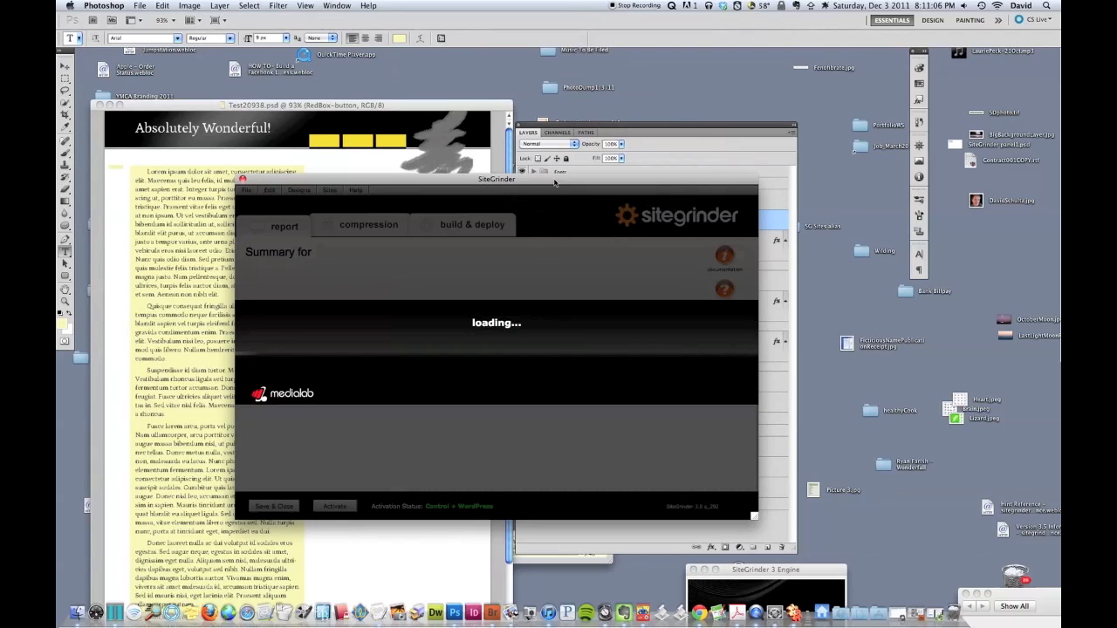
Step: Rebuild the outdated Test20938 page from the build & deploy tab to launch its preview
left_click(473, 231)
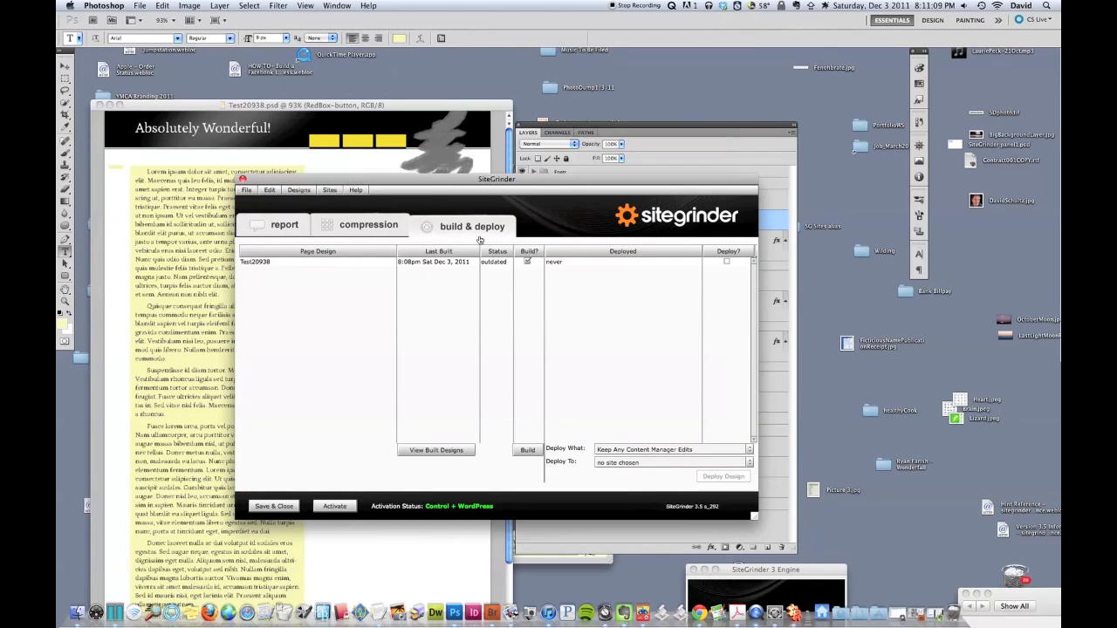
left_click(529, 451)
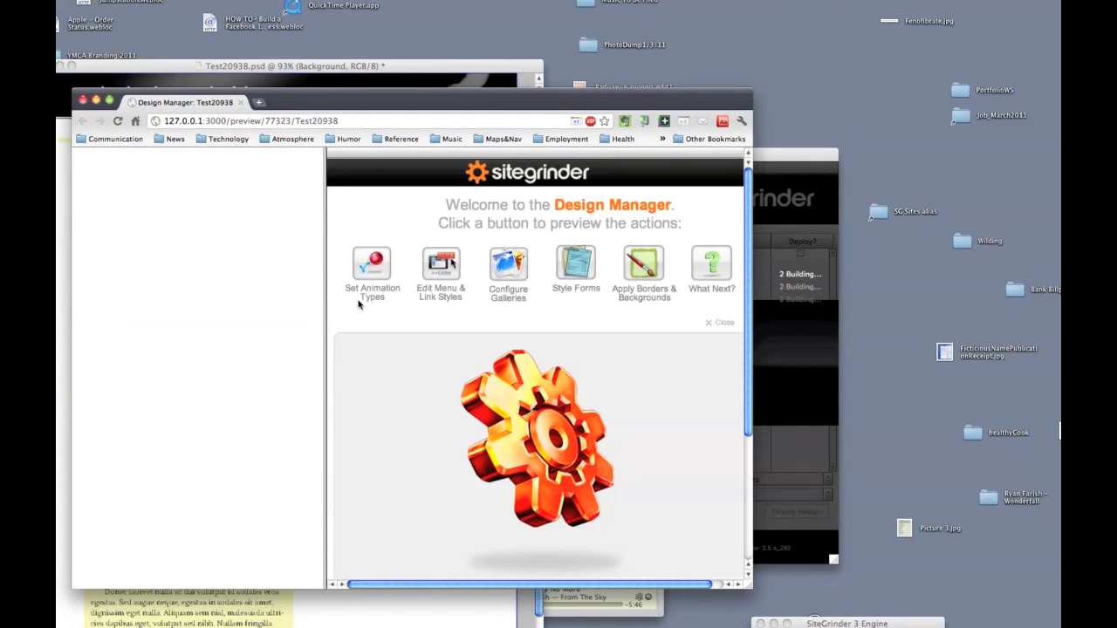
Step: Load the test20938.html preview, enlarge the window and scroll to check the panel
left_click_drag(305, 102, 371, 88)
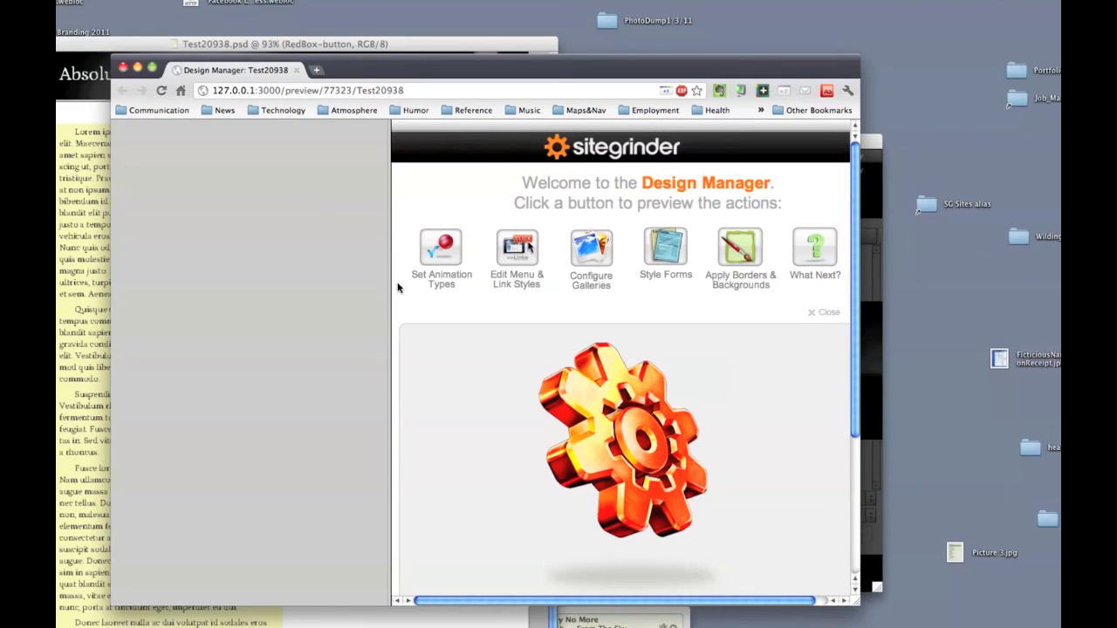
left_click(155, 198)
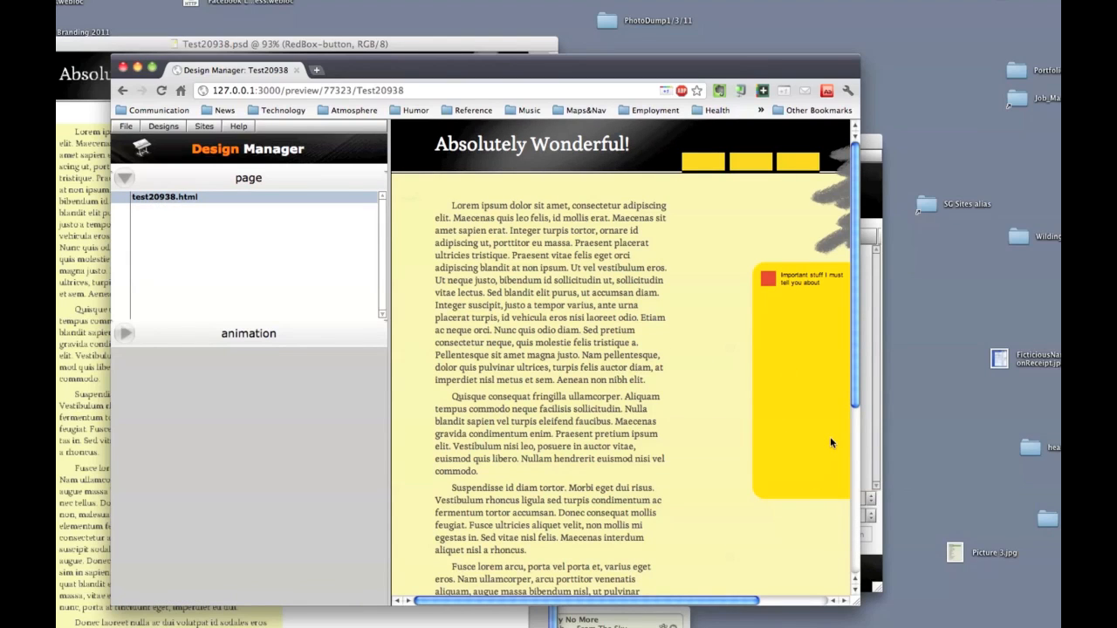
mouse_move(860, 602)
left_mouse_down()
mouse_move(1004, 578)
mouse_move(902, 583)
left_mouse_up()
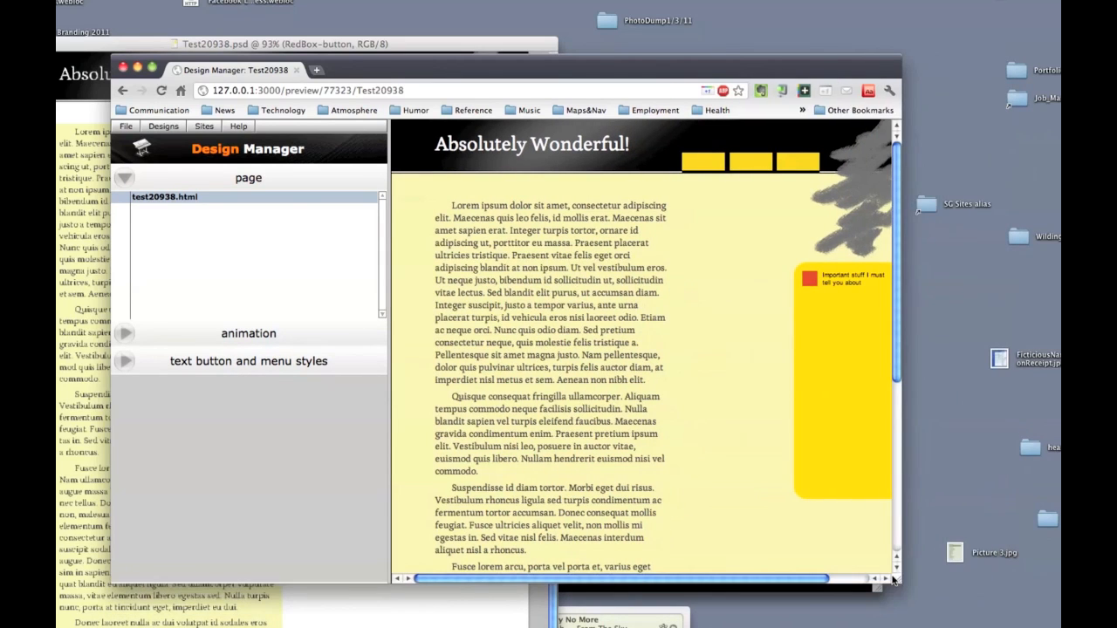
scroll(742, 481, "down", 5)
scroll(742, 482, "up", 5)
scroll(741, 482, "down", 5)
scroll(741, 481, "up", 5)
Step: Open the orange flyout, resize and scroll, reopen and collapse it, then hide the browser
left_click(810, 280)
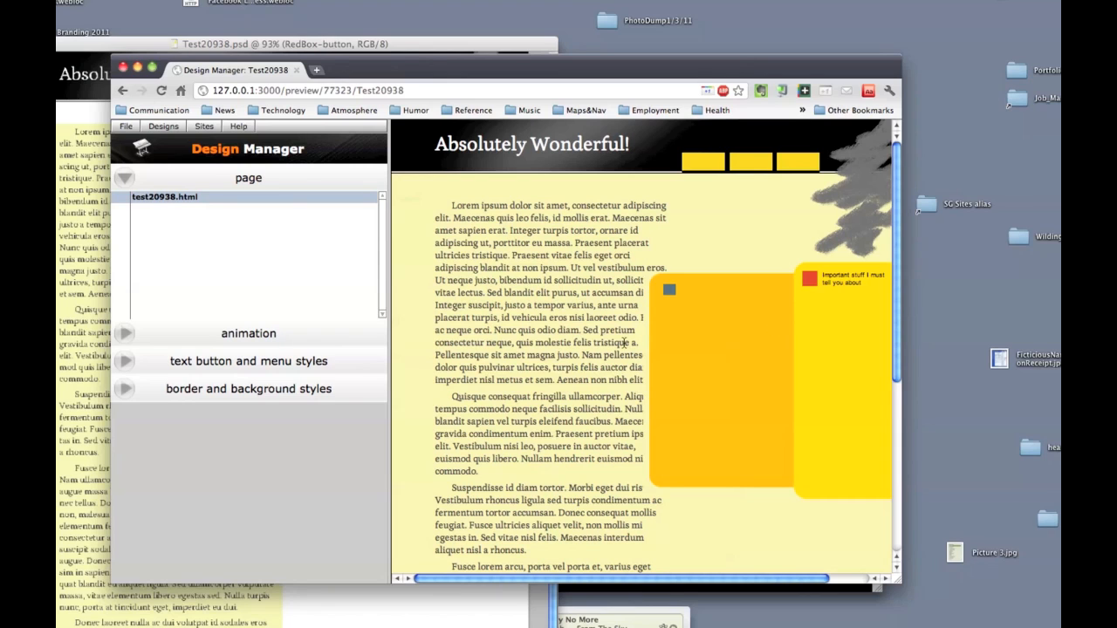
left_click_drag(888, 565, 979, 605)
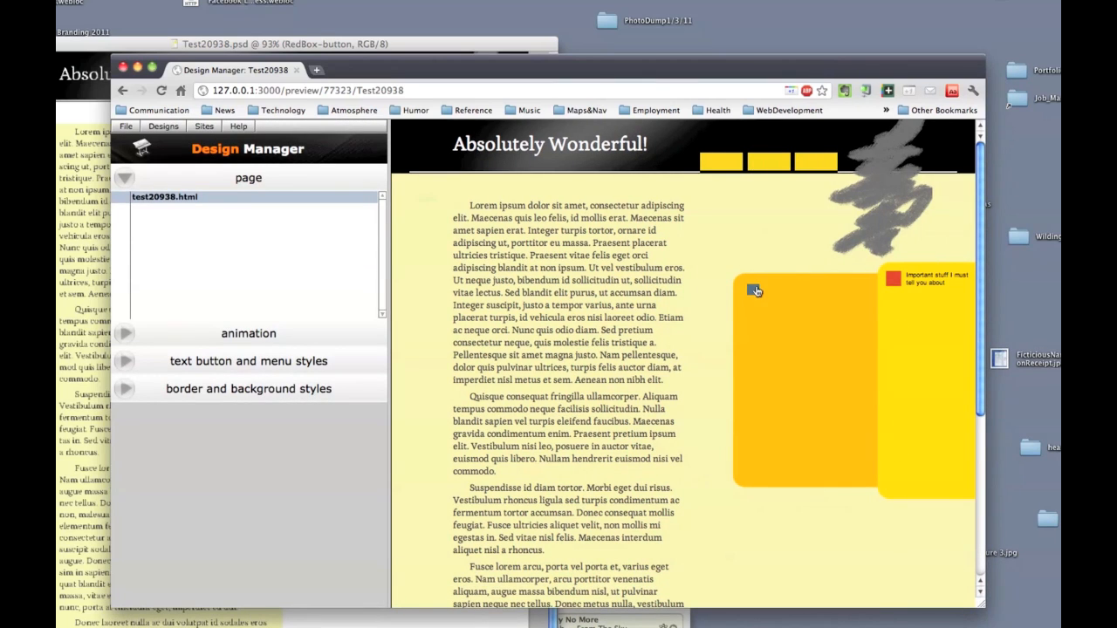
scroll(752, 343, "down", 5)
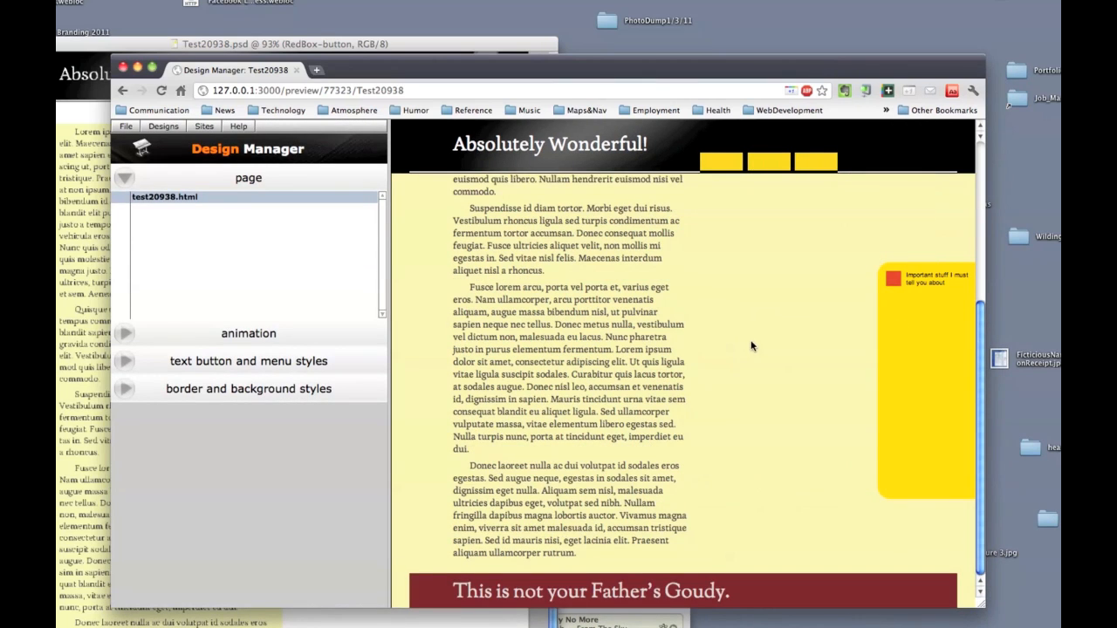
left_click(892, 285)
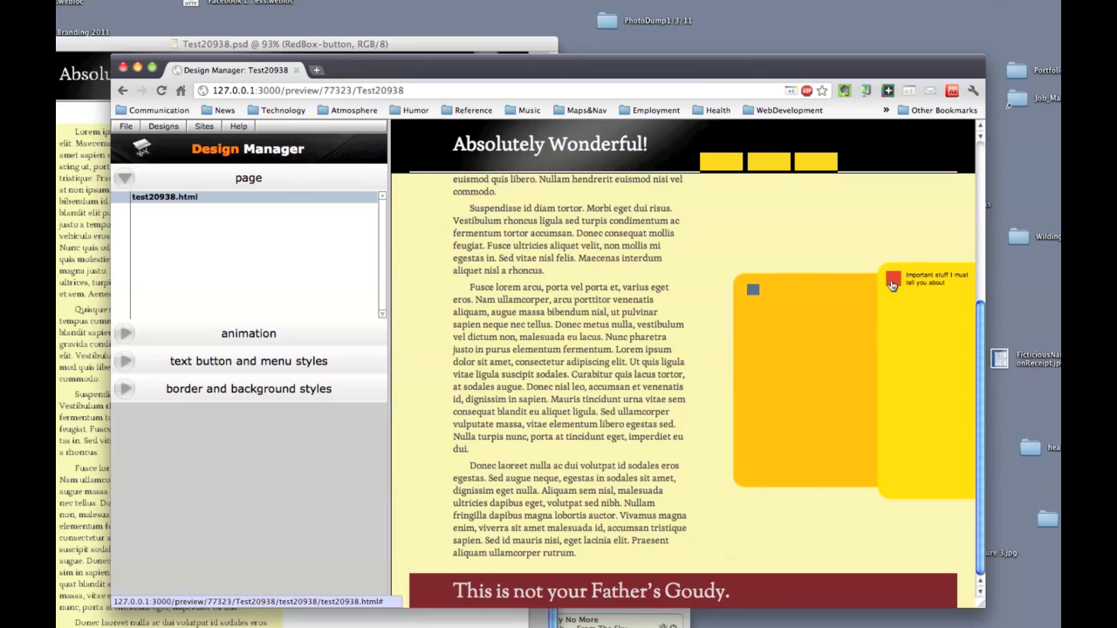
left_click(752, 290)
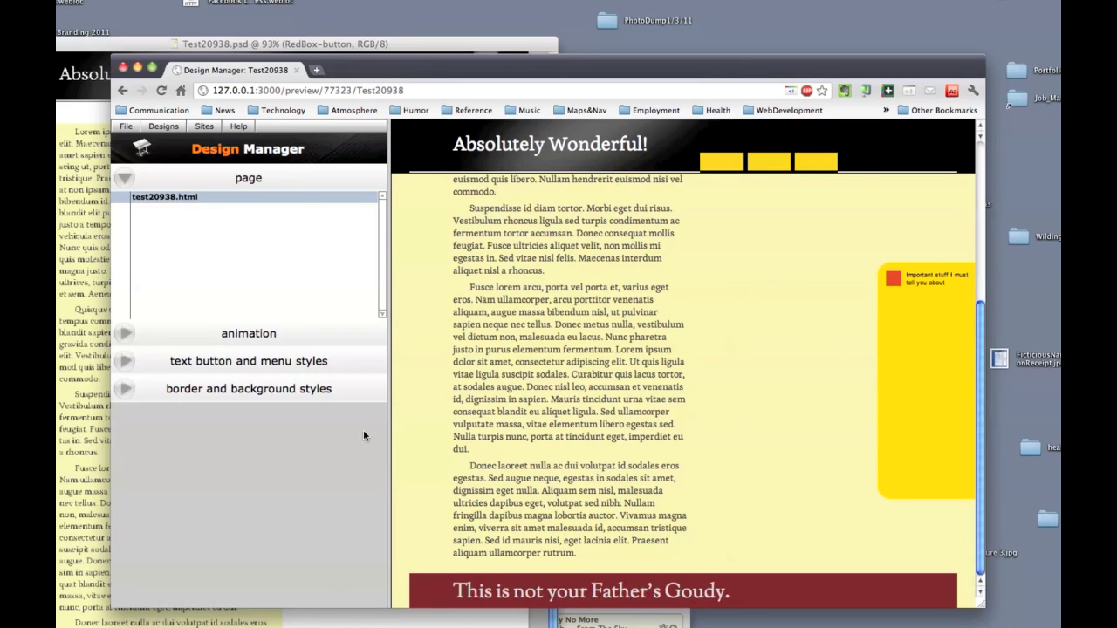
key("super+h")
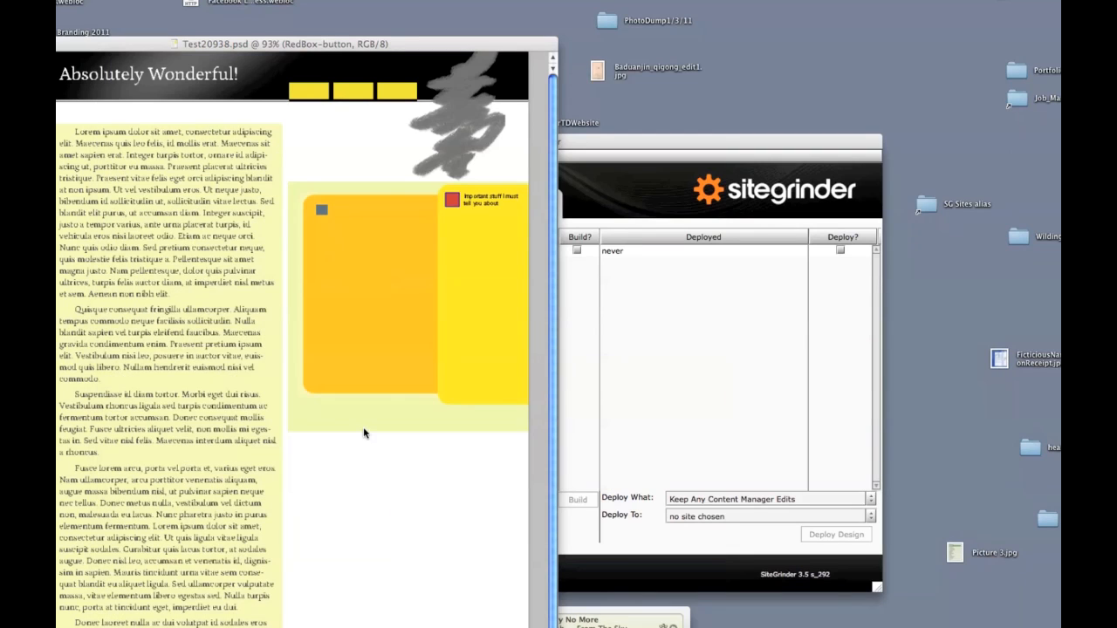
Step: Save and close SiteGrinder, then reopen it over Test20938.psd with its window centred
left_click(676, 402)
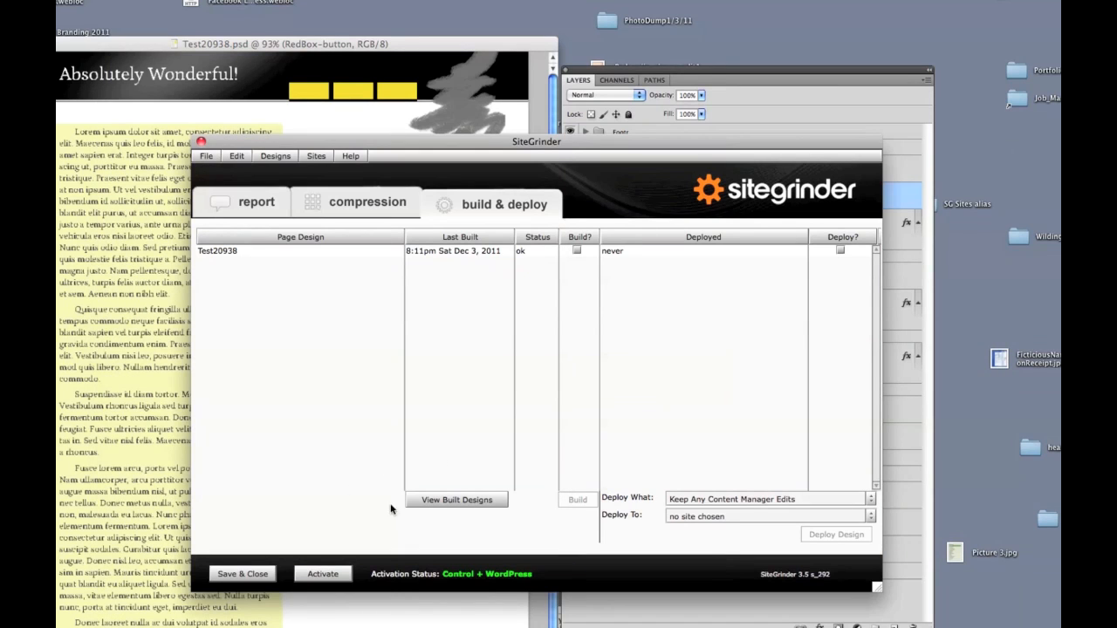
left_click(231, 576)
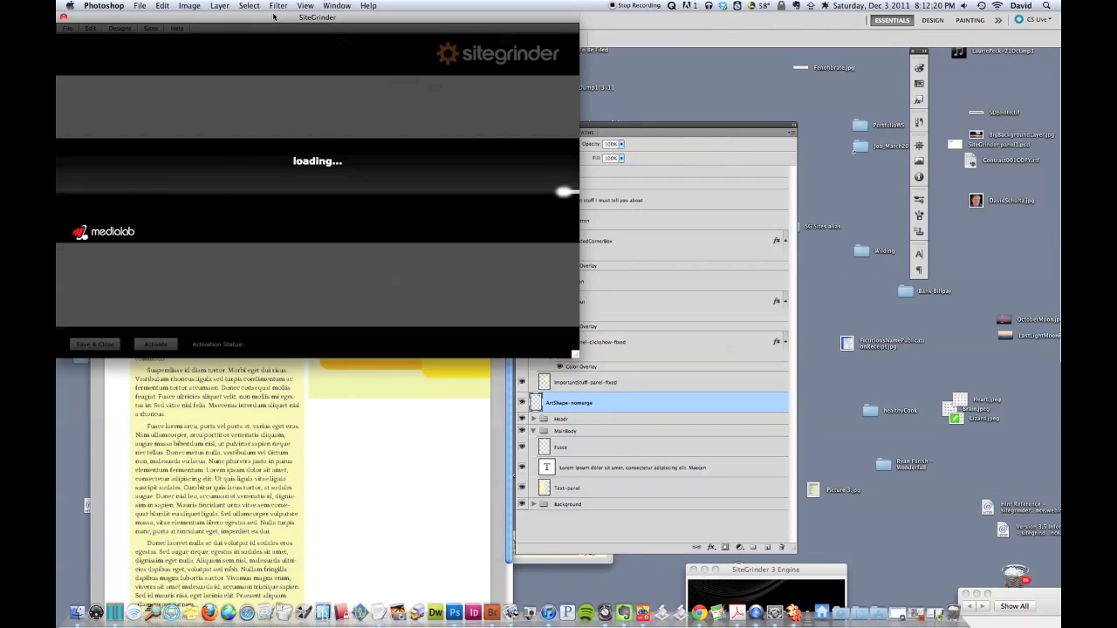
left_click_drag(275, 19, 438, 155)
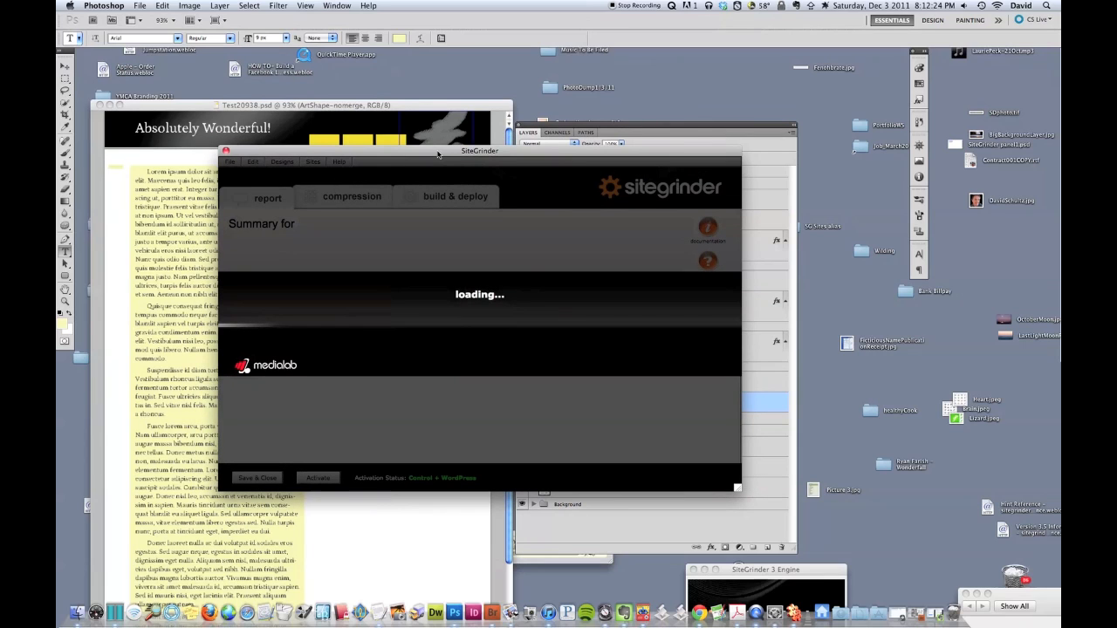